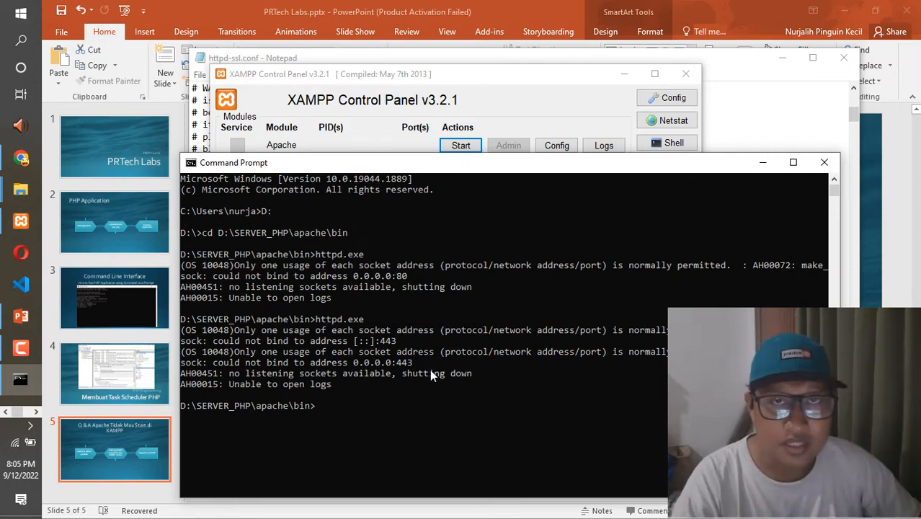
- Switch to the XAMPP Control Panel and open Apache's httpd-ssl.conf configuration file
click(556, 107)
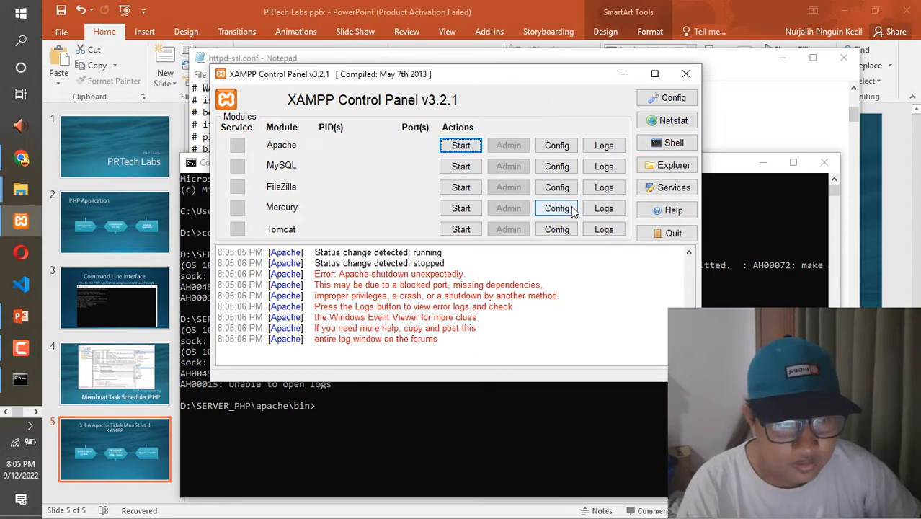
click(380, 446)
click(531, 105)
click(555, 146)
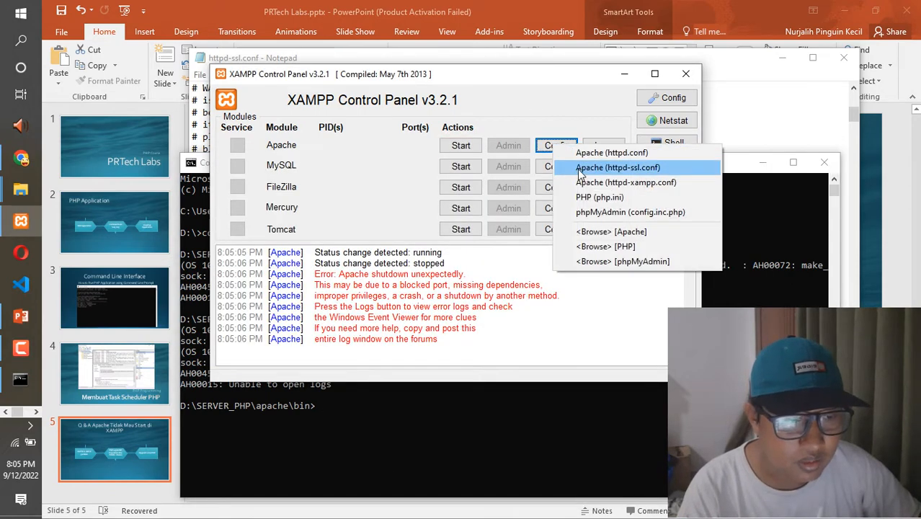
click(645, 170)
- Search httpd-ssl.conf for "listen" to locate the active Listen directive for the HTTPS port
click(324, 299)
click(471, 229)
key(ctrl+f)
text(liste)
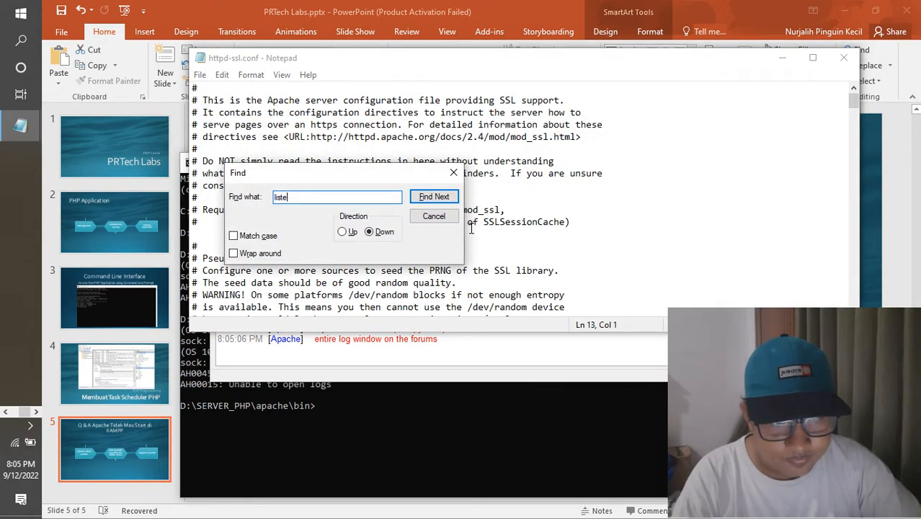
key(Return)
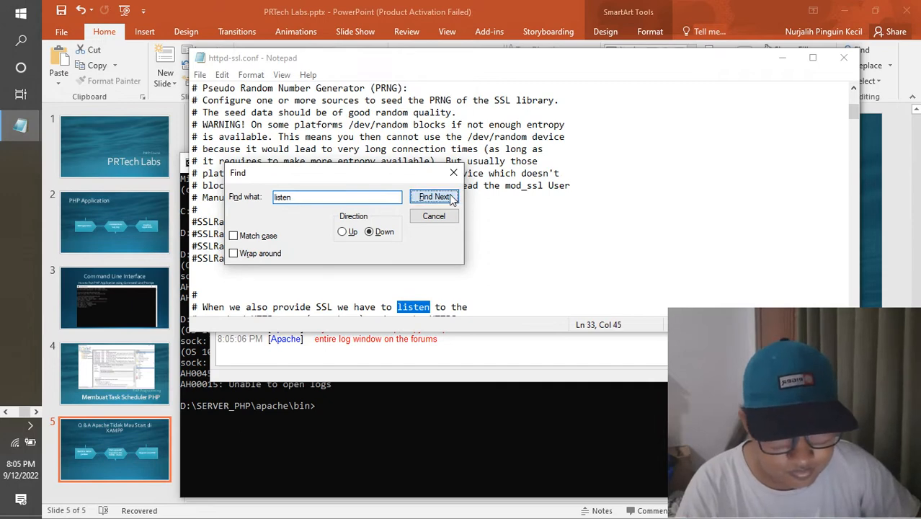
click(434, 197)
click(453, 173)
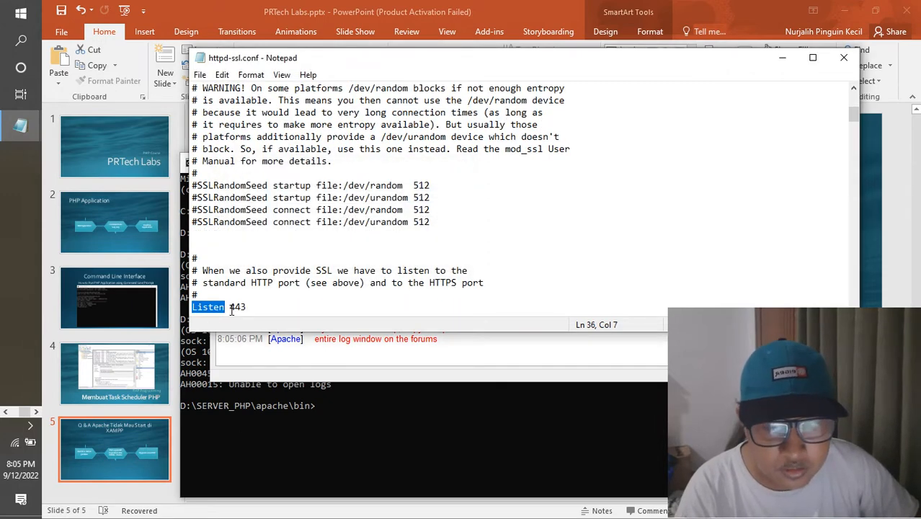
- Set the Listen port in httpd-ssl.conf to 2015, save the file and close it
drag(229, 307, 251, 307)
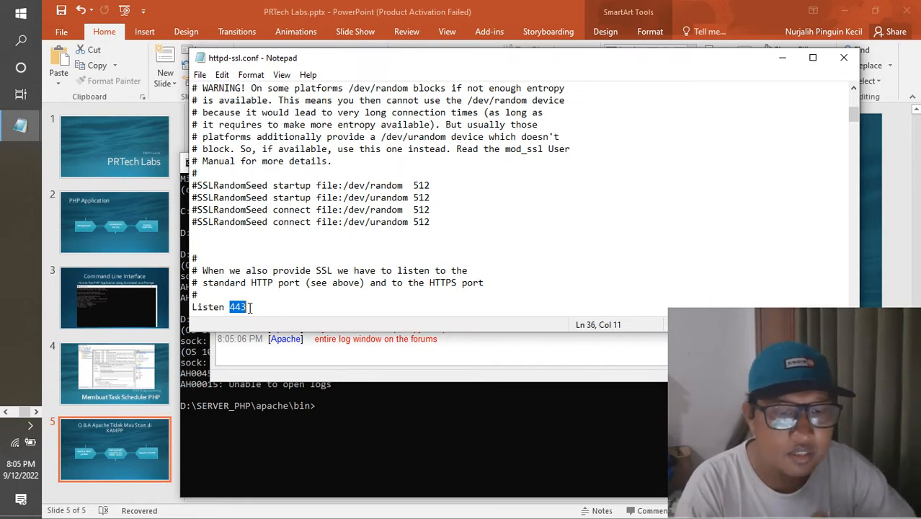
text(2015)
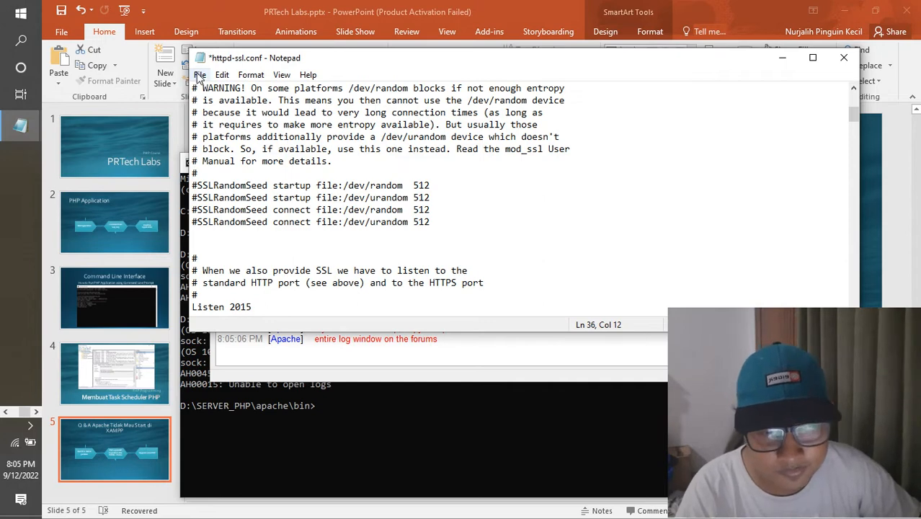
click(200, 75)
click(227, 135)
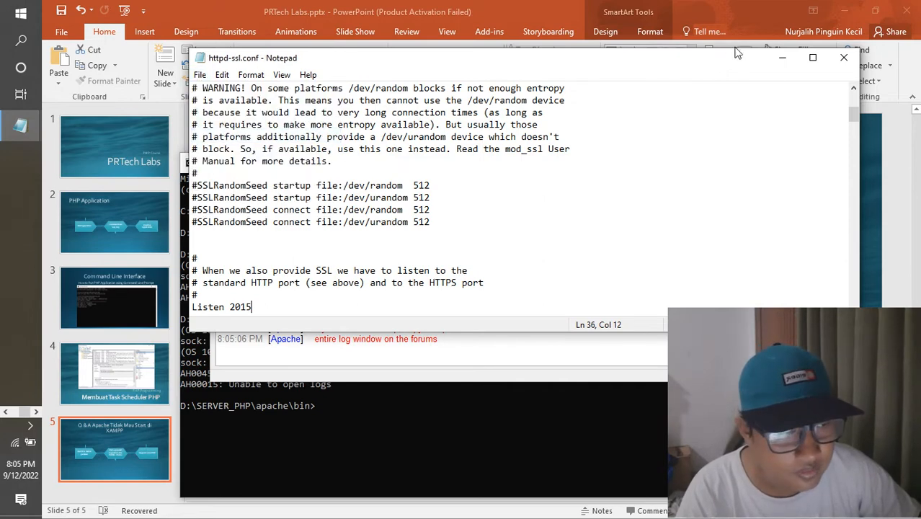
click(840, 62)
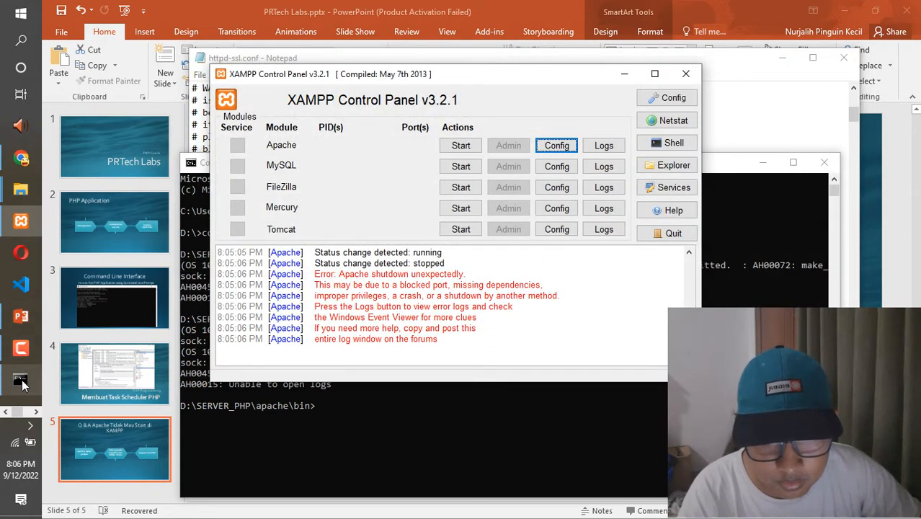
- Close the leftover httpd-ssl.conf window and test Apache in XAMPP by starting it and stopping it again
click(29, 216)
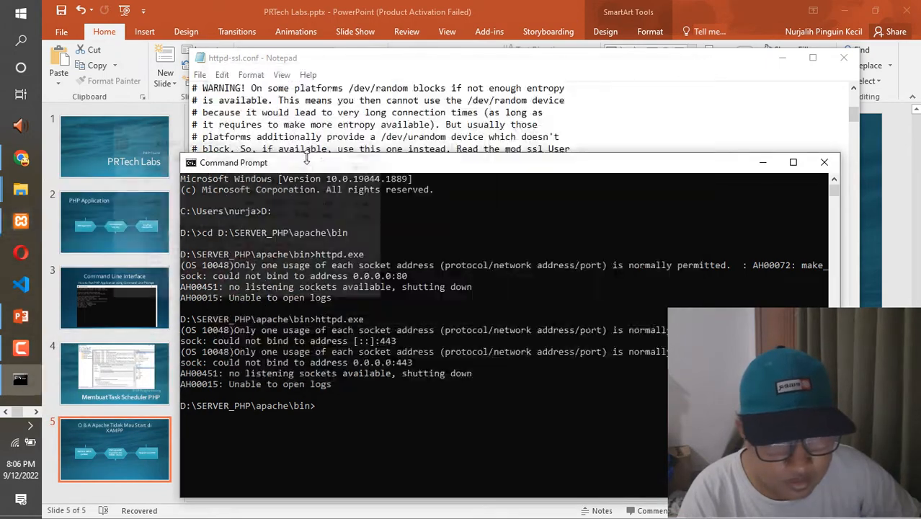
click(20, 221)
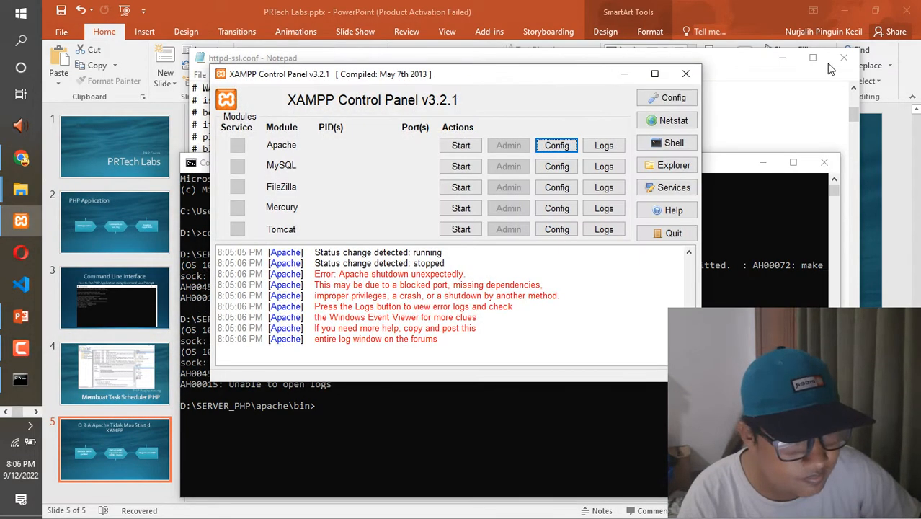
click(842, 60)
click(842, 60)
click(464, 149)
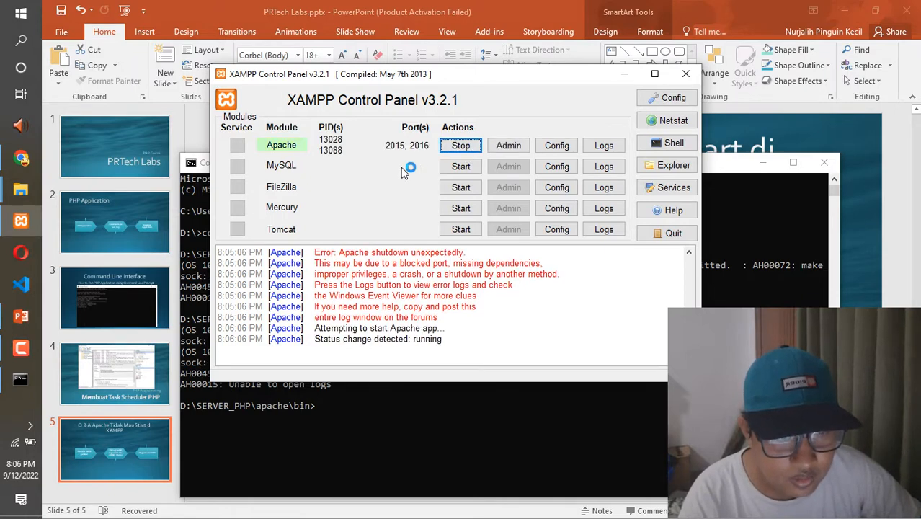
click(456, 149)
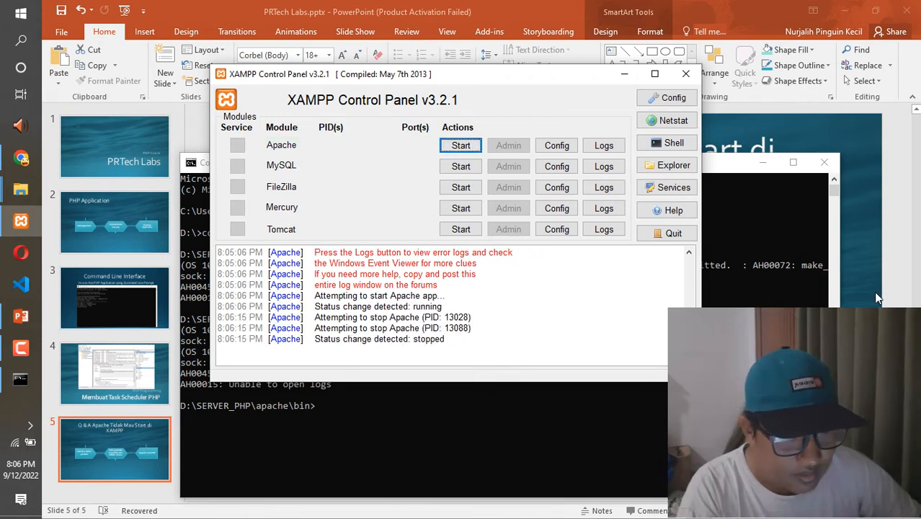
- Switch from the PowerPoint slide to Chrome and look through the unanswered channel comments in YouTube Studio
click(859, 306)
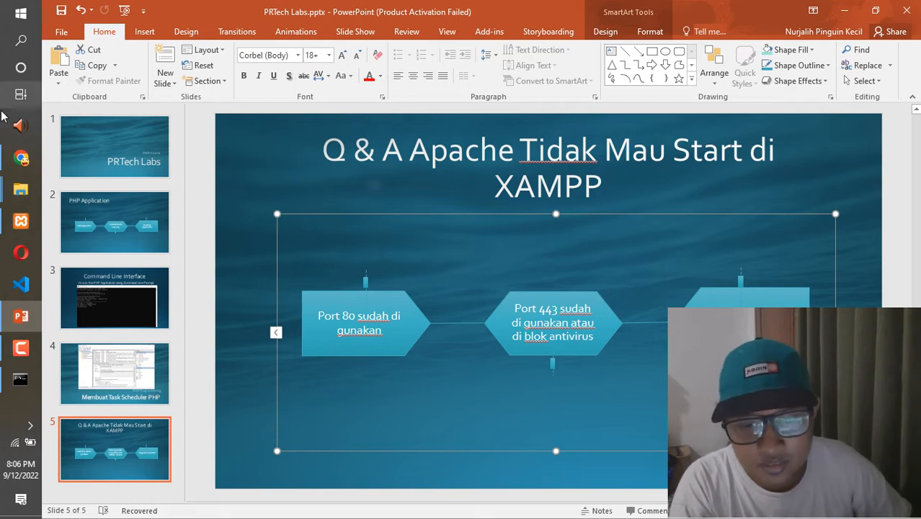
click(21, 157)
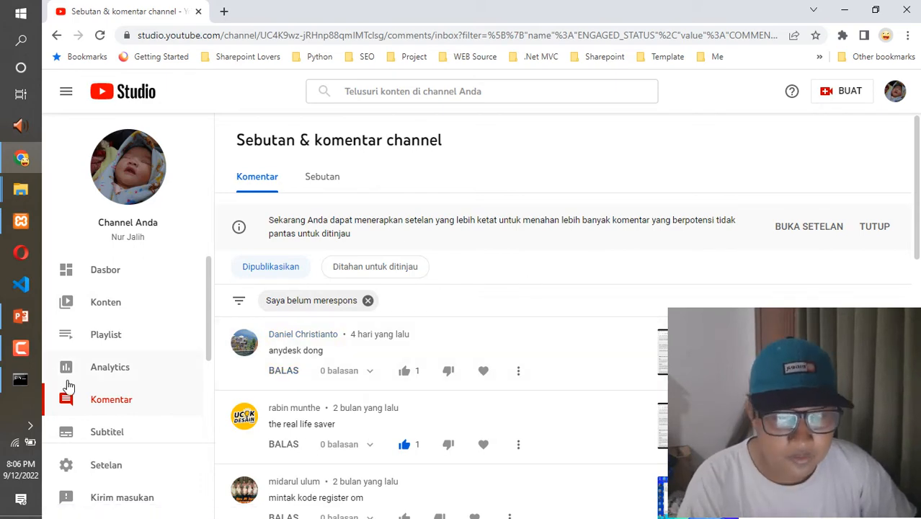
scroll(415, 351, down, 2)
scroll(428, 331, up, 2)
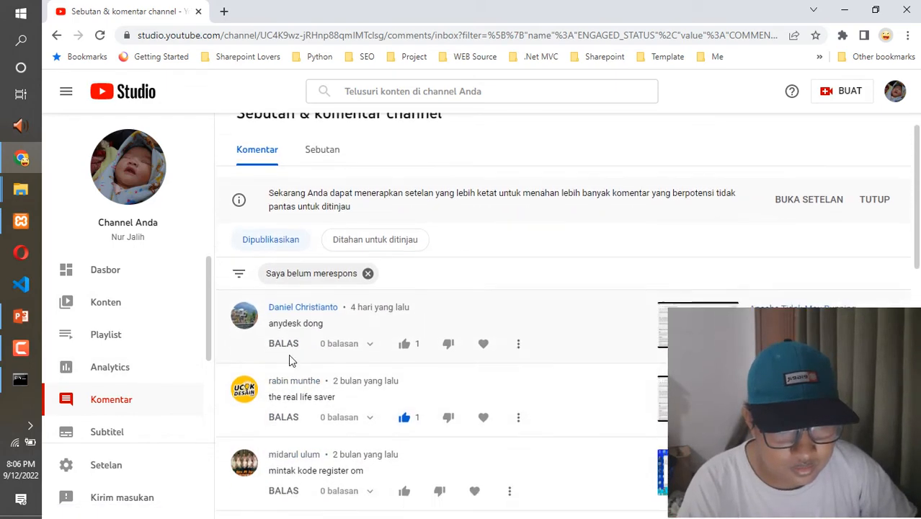
scroll(357, 351, down, 2)
scroll(917, 261, up, 2)
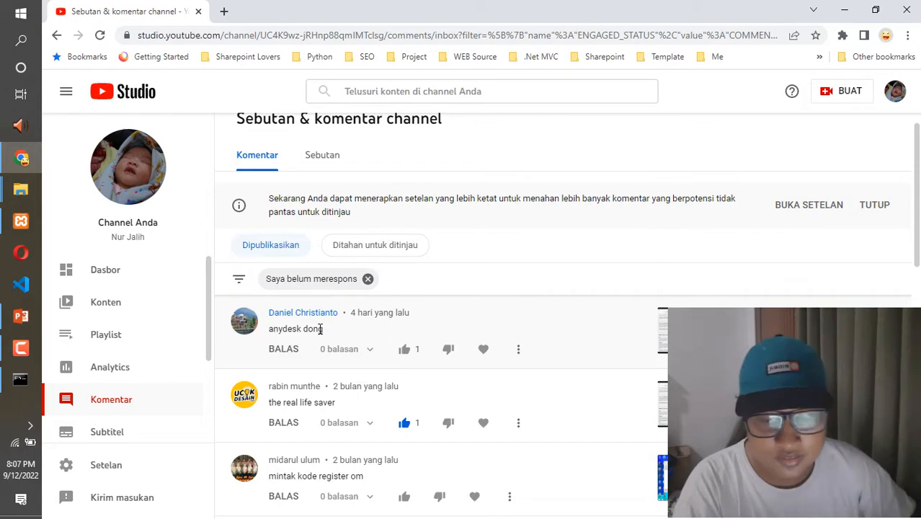
click(21, 318)
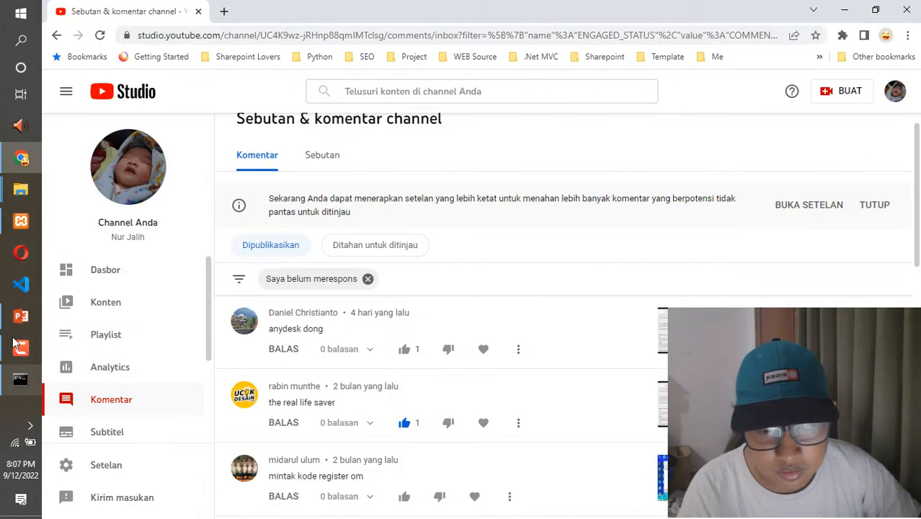
- Search the web for "update vphp manual" in a new browser tab and scan the results
click(225, 12)
click(268, 35)
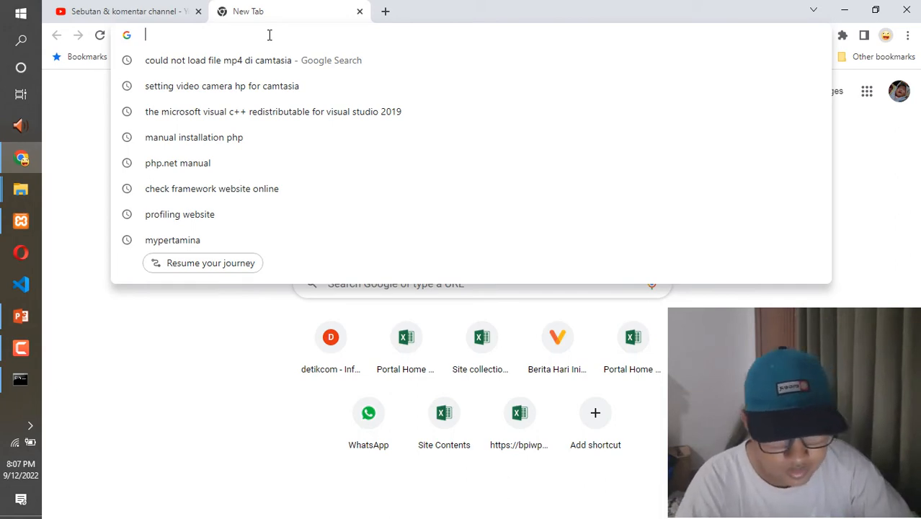
text(upd)
key(BackSpace)
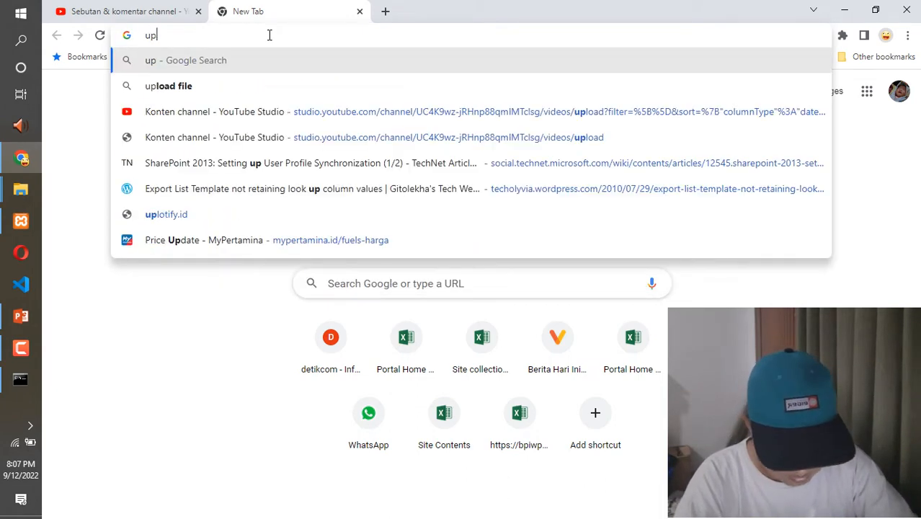
text(date versi)
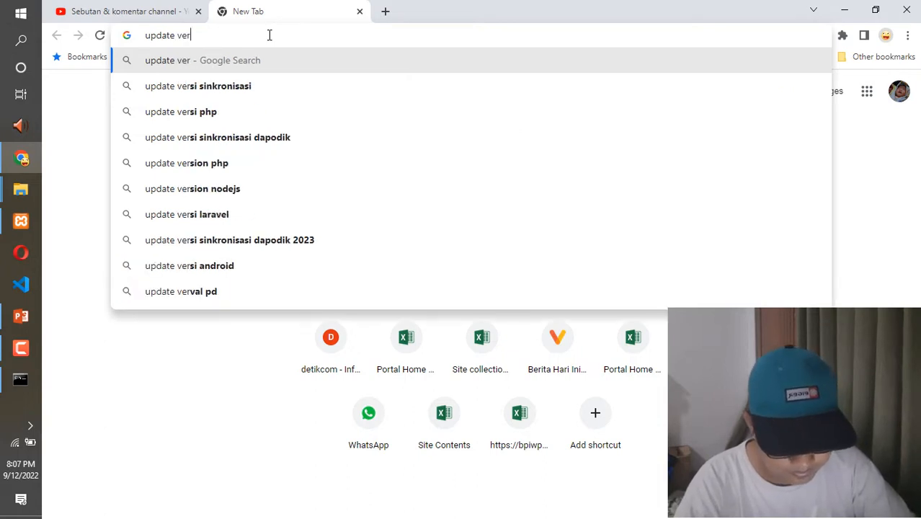
key(BackSpace)
key(BackSpace)
key(BackSpace)
key(BackSpace)
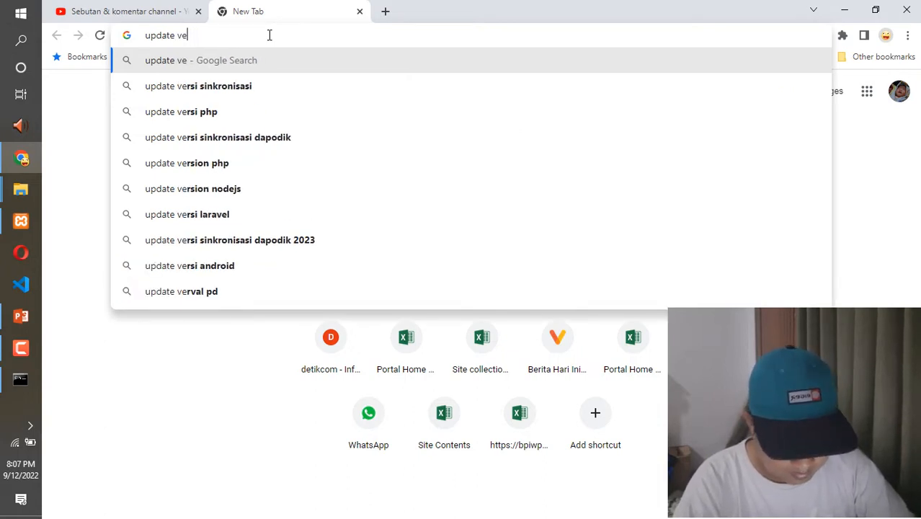
text(php manual)
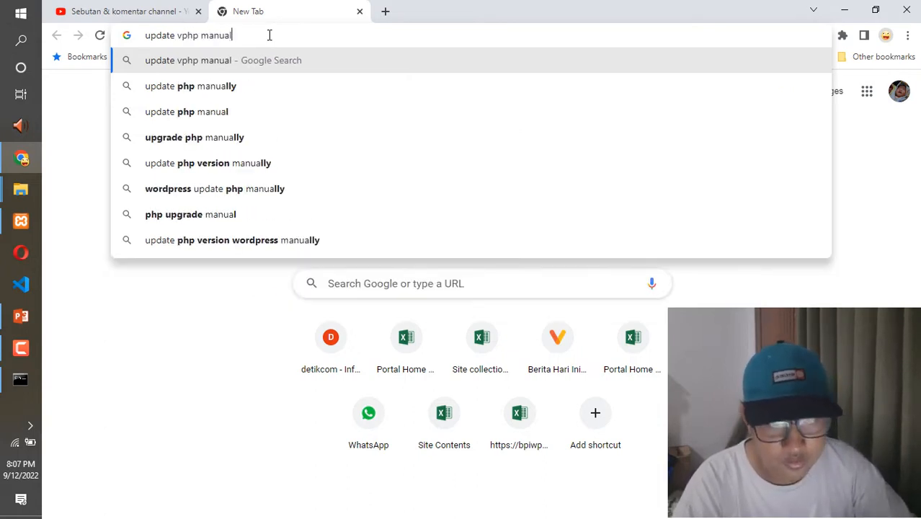
key(Return)
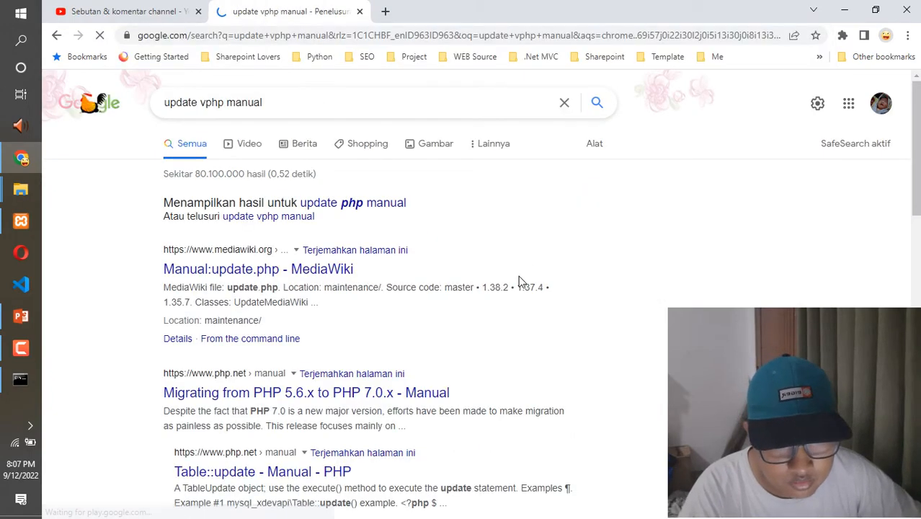
scroll(523, 278, down, 5)
scroll(559, 226, up, 4)
drag(916, 220, 917, 211)
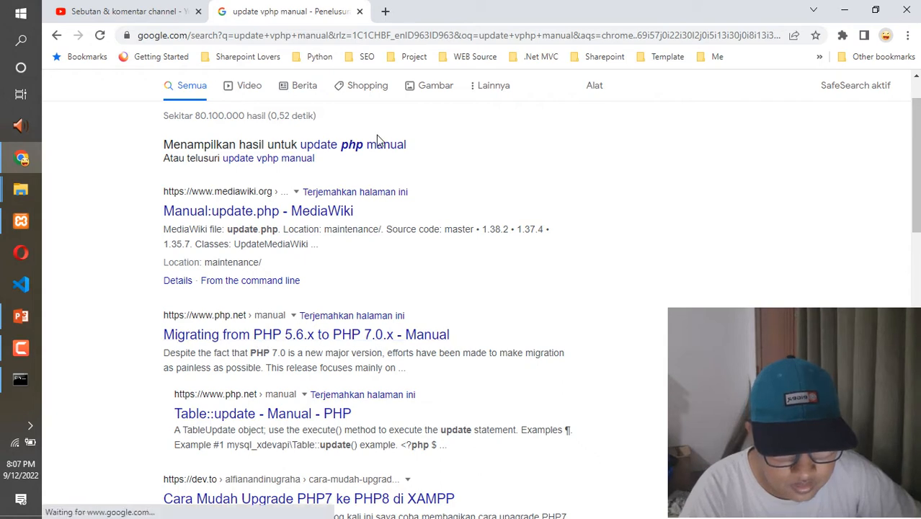
- Run a new web search for "manual update php.net" in the same tab
click(247, 36)
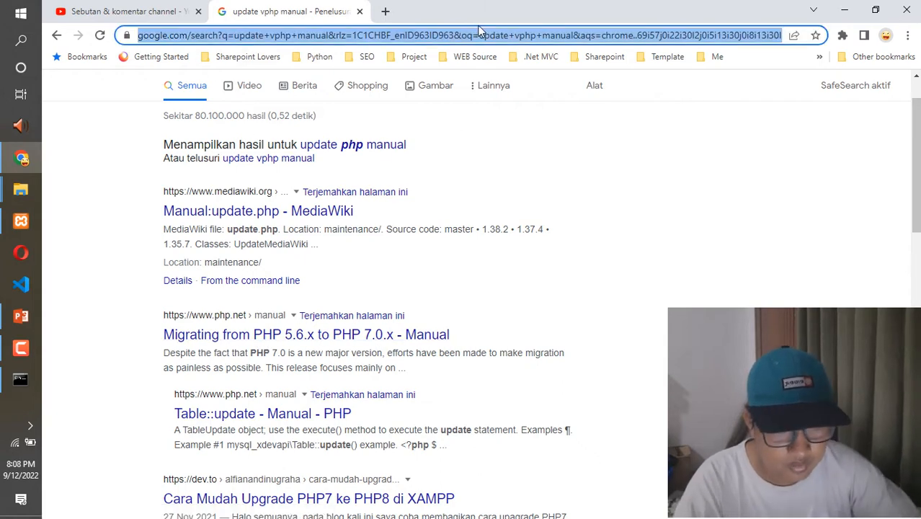
text(manual u)
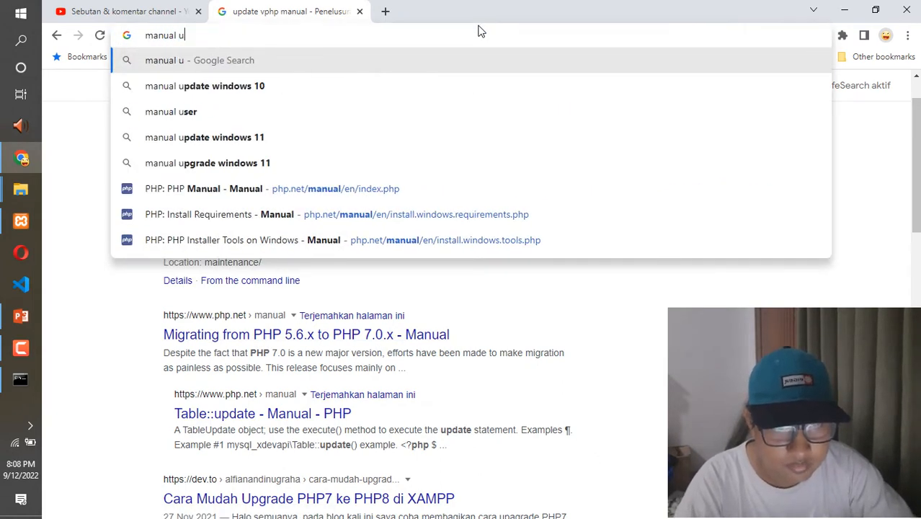
text(pdate php)
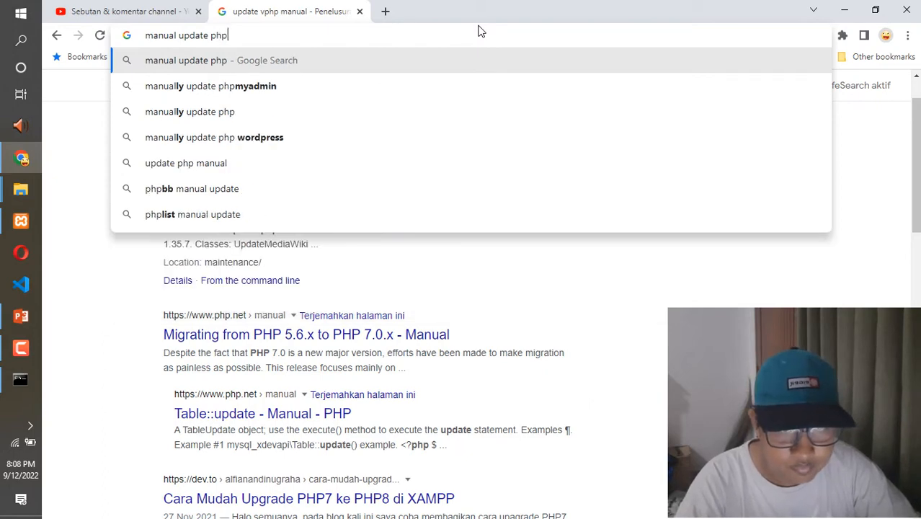
text(.net)
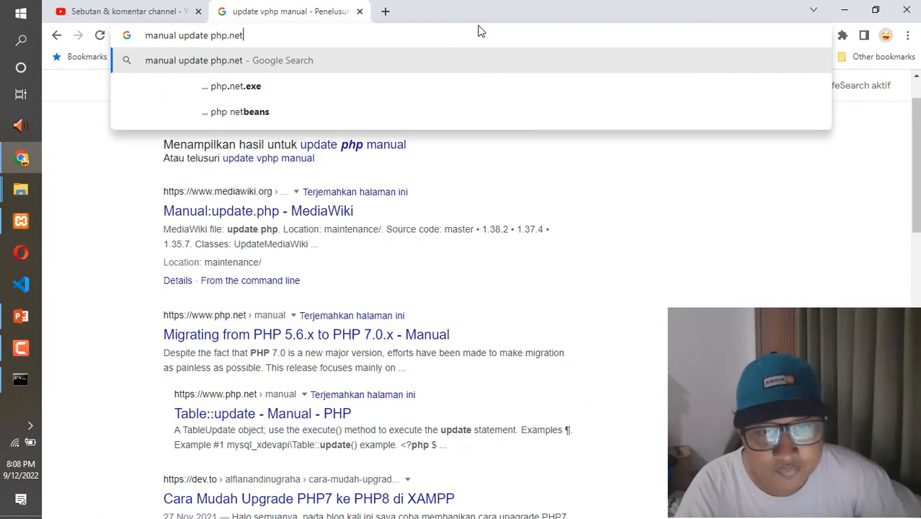
key(Return)
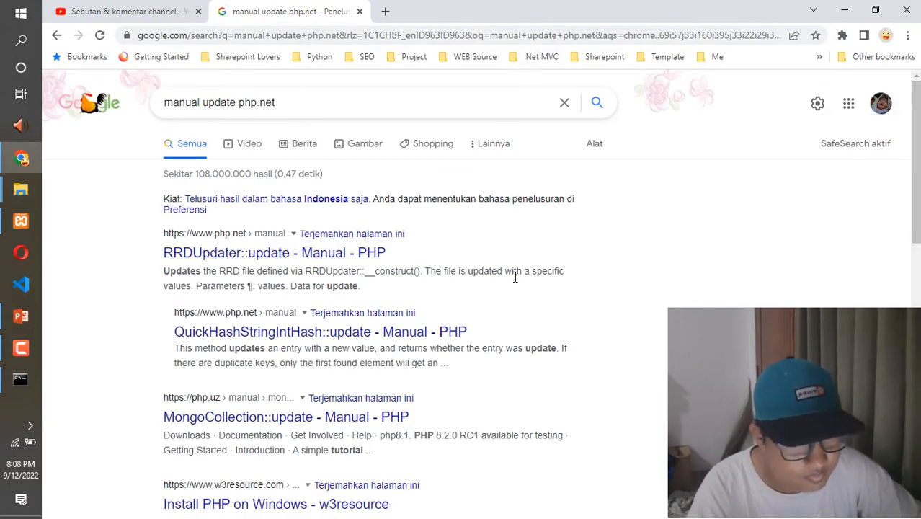
- Look through the search results and open the php.net manual page for RRDUpdater::update
scroll(480, 294, down, 3)
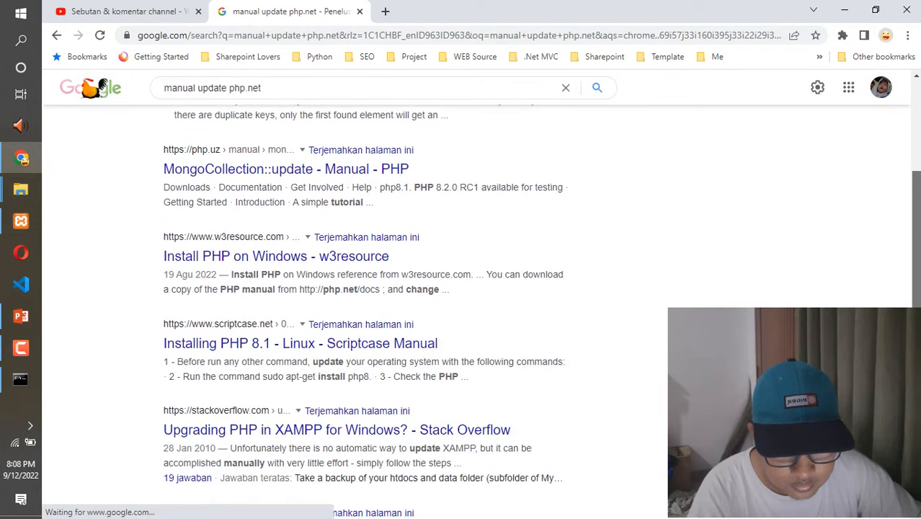
scroll(481, 294, down, 2)
drag(917, 303, 917, 160)
scroll(461, 303, down, 10)
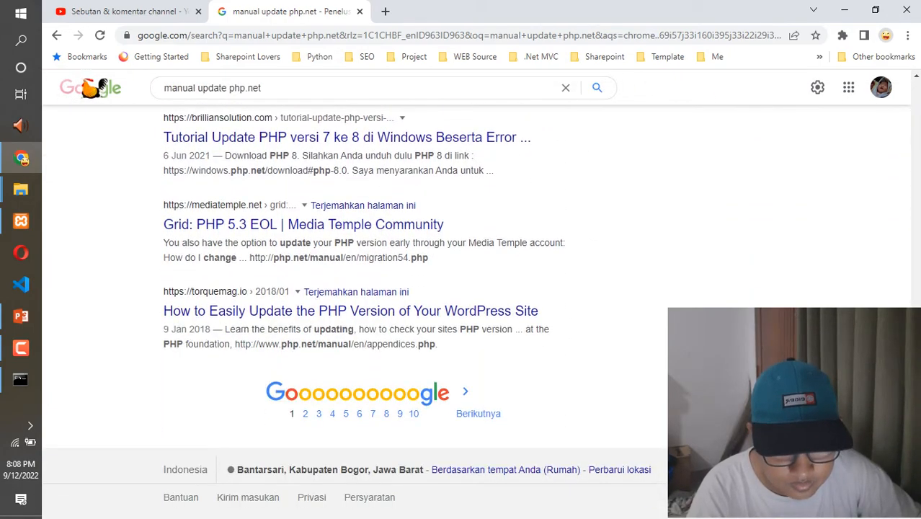
scroll(461, 303, up, 10)
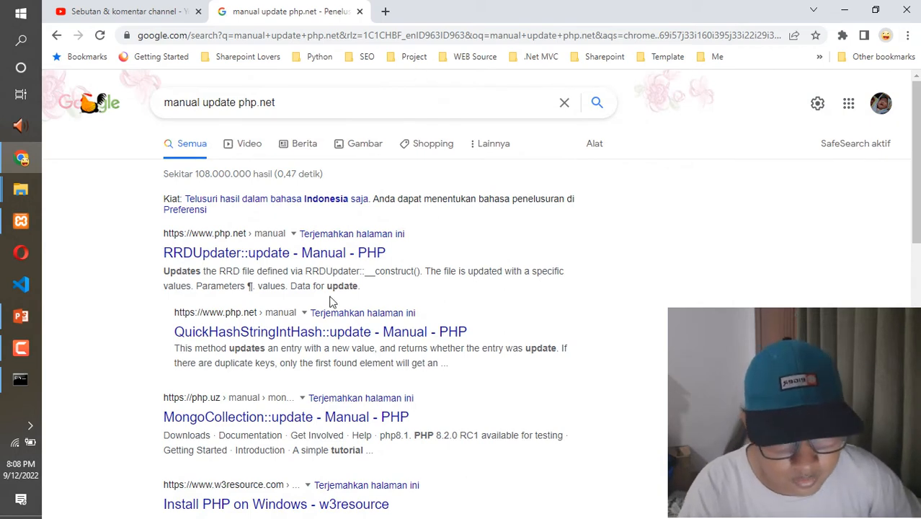
click(312, 252)
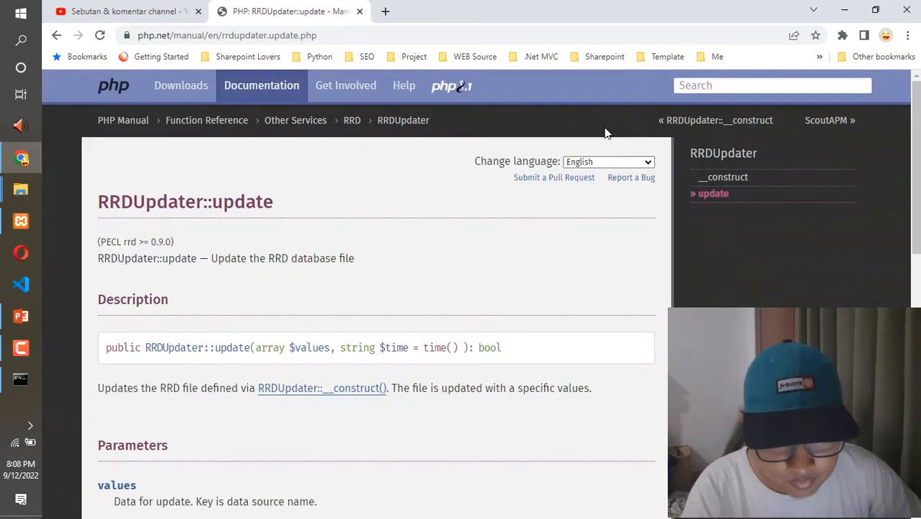
scroll(213, 165, down, 1)
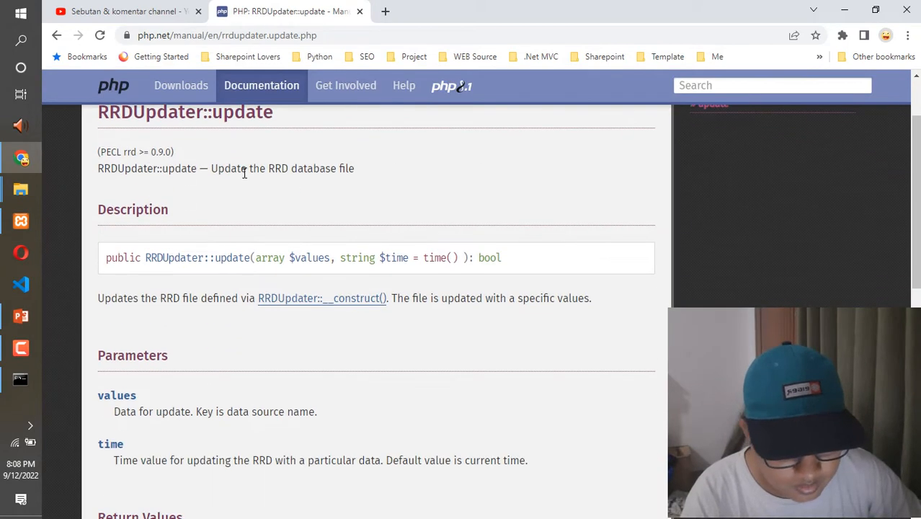
- Go to the PHP Manual index and open "Installation on Windows systems" in a new tab, then show that tab
scroll(143, 186, up, 1)
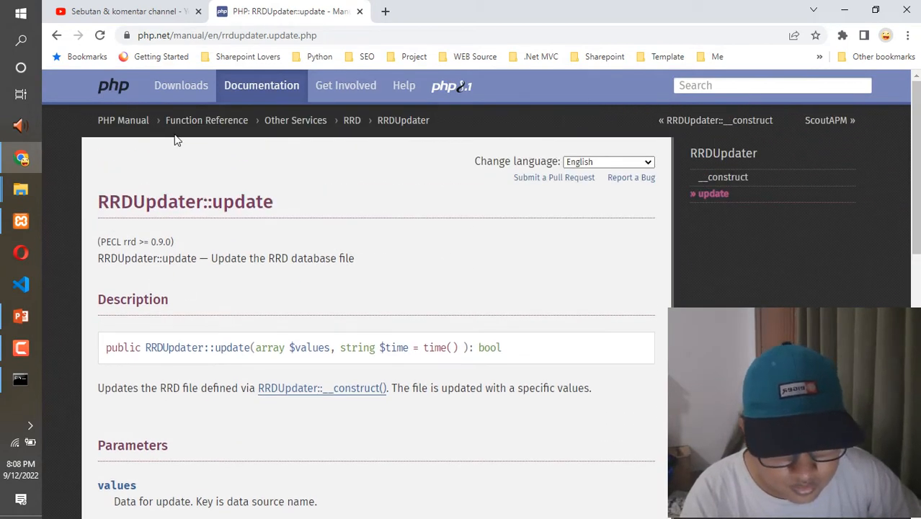
click(124, 122)
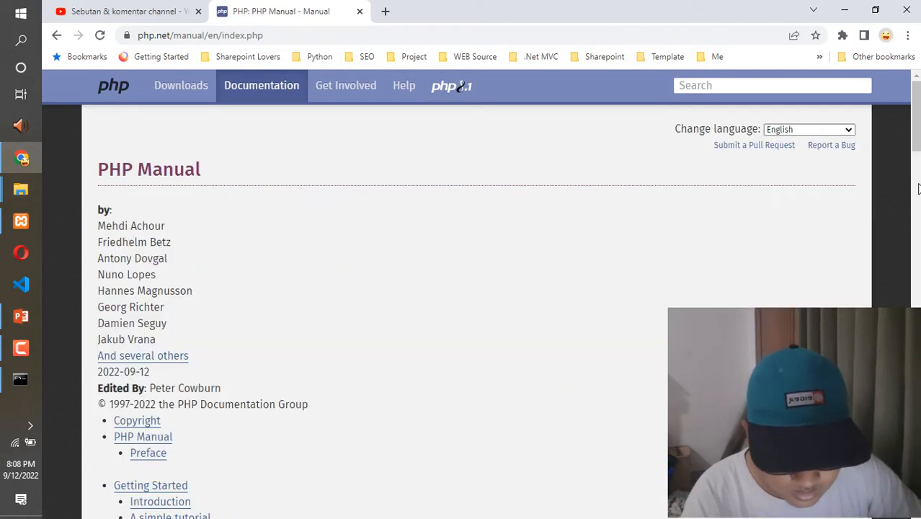
scroll(918, 196, down, 3)
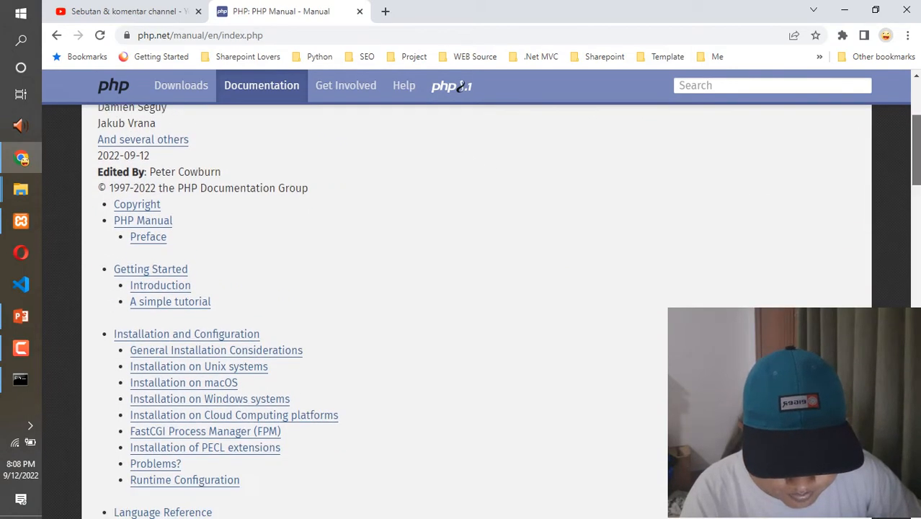
scroll(918, 206, down, 2)
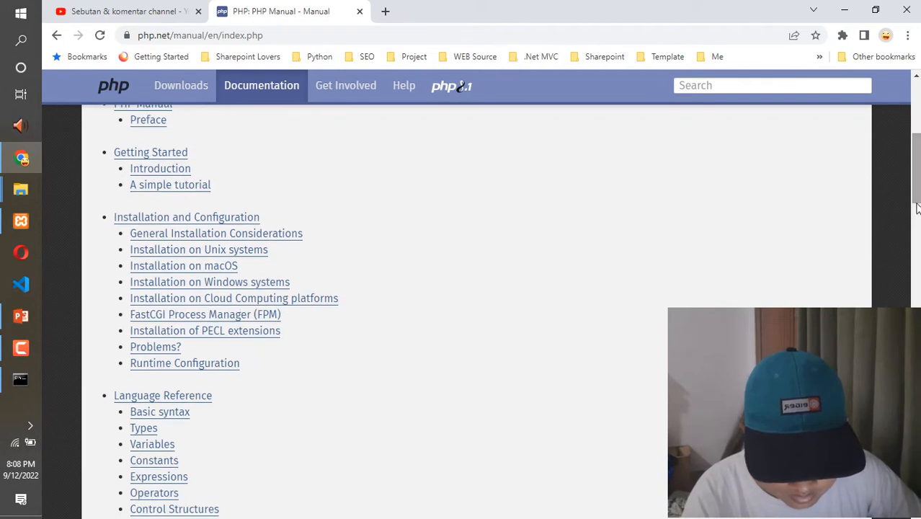
middle_click(271, 283)
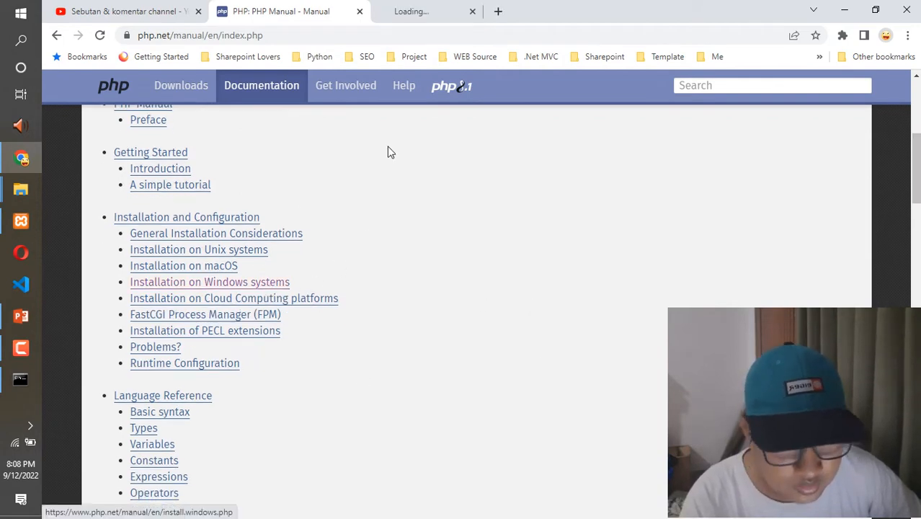
click(415, 9)
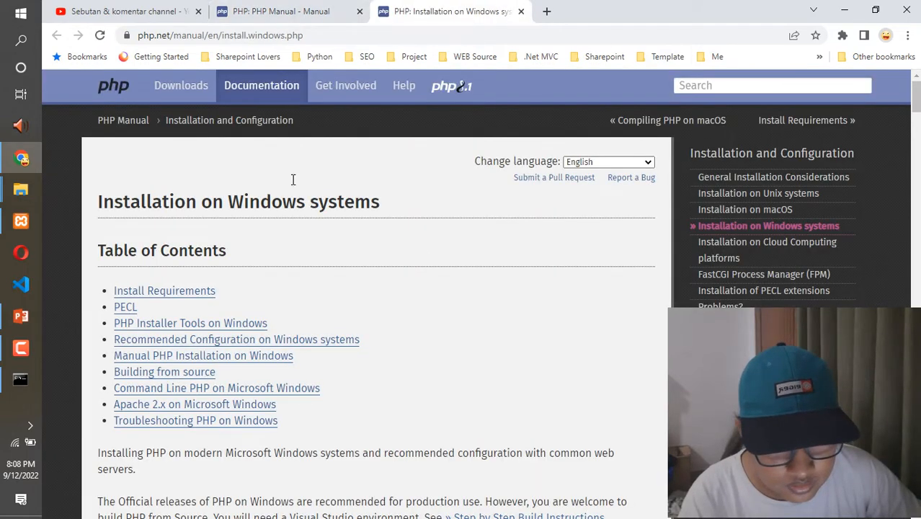
- Compare the PHP Manual index with the Windows installation page and highlight the installation page's web address
click(281, 11)
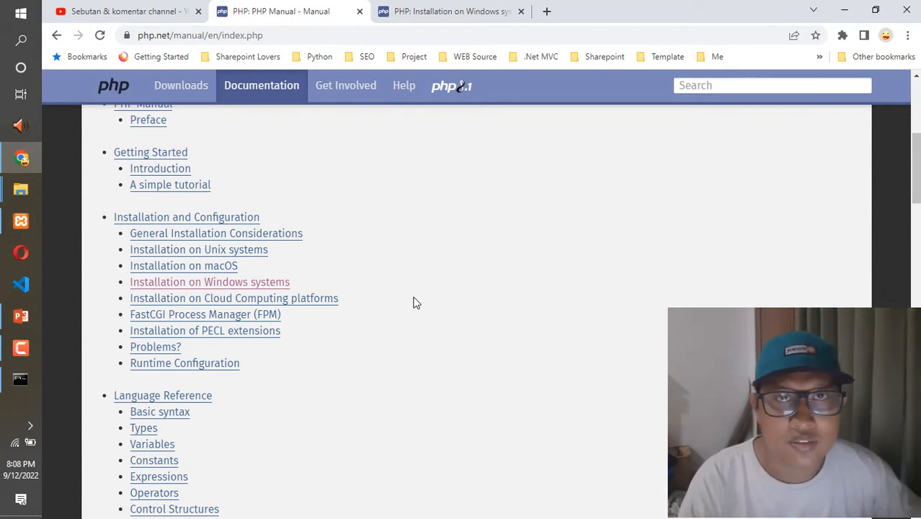
click(437, 12)
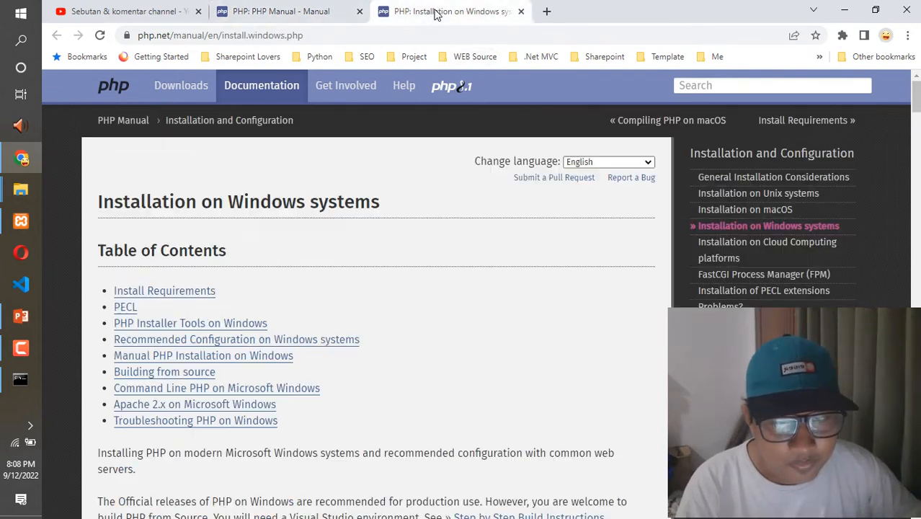
click(333, 34)
drag(303, 35, 134, 36)
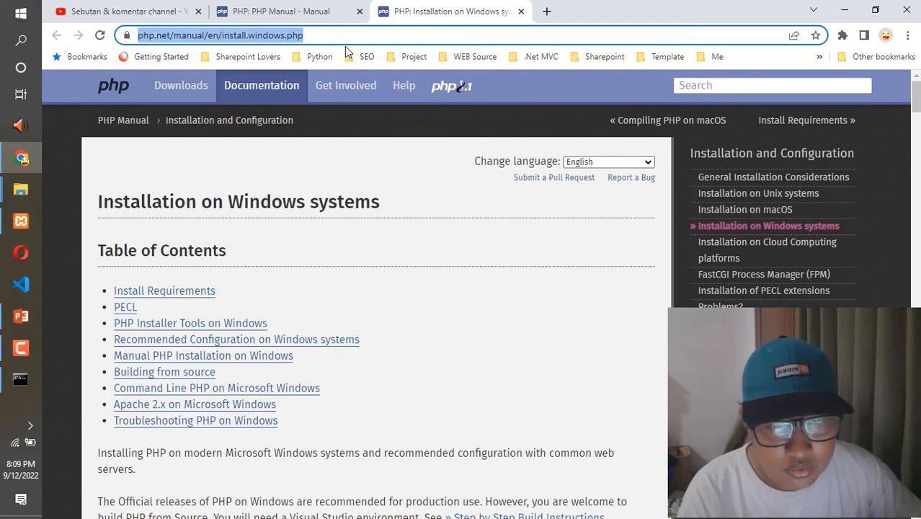
click(437, 283)
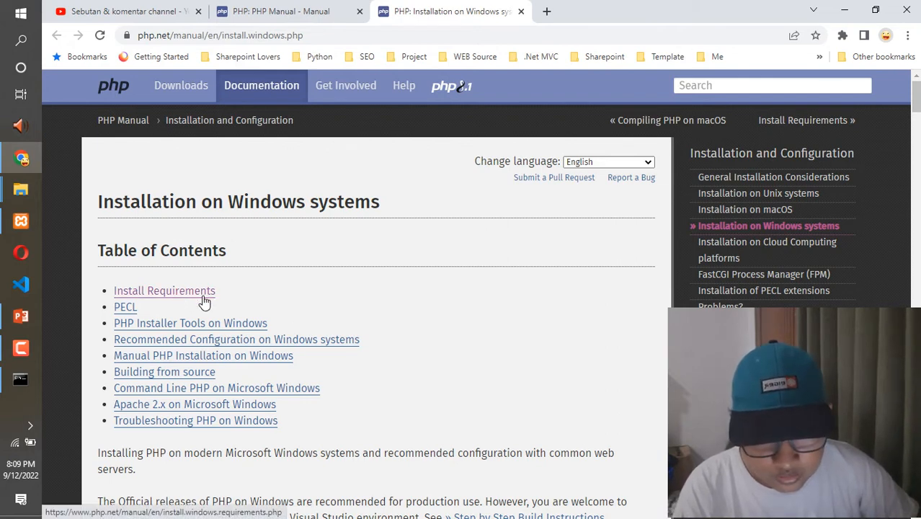
- Open the "Install Requirements" page from the table of contents in a separate tab and show it
right_click(173, 297)
click(196, 302)
click(582, 10)
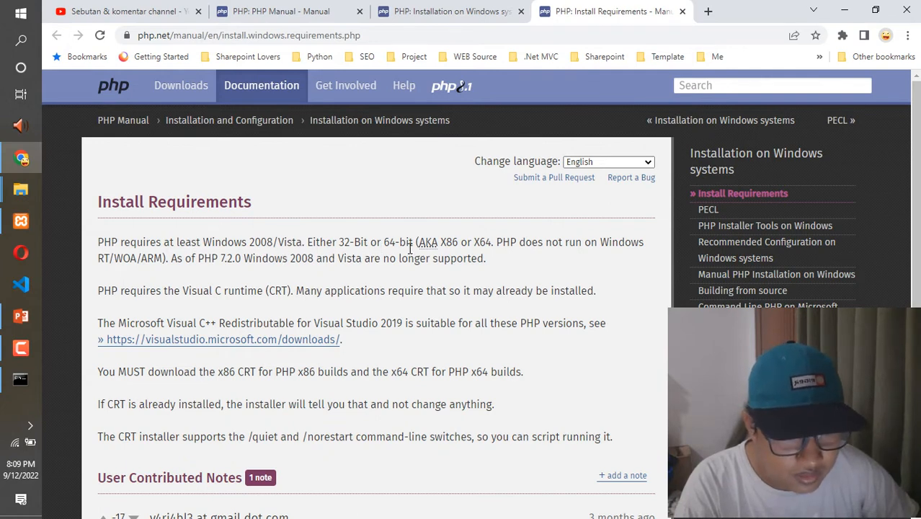
- Read the requirements on supported Windows versions, the x86 and x64 CRT downloads, and the Visual C++ Redistributable for Visual Studio 2019
drag(510, 259, 101, 244)
click(188, 274)
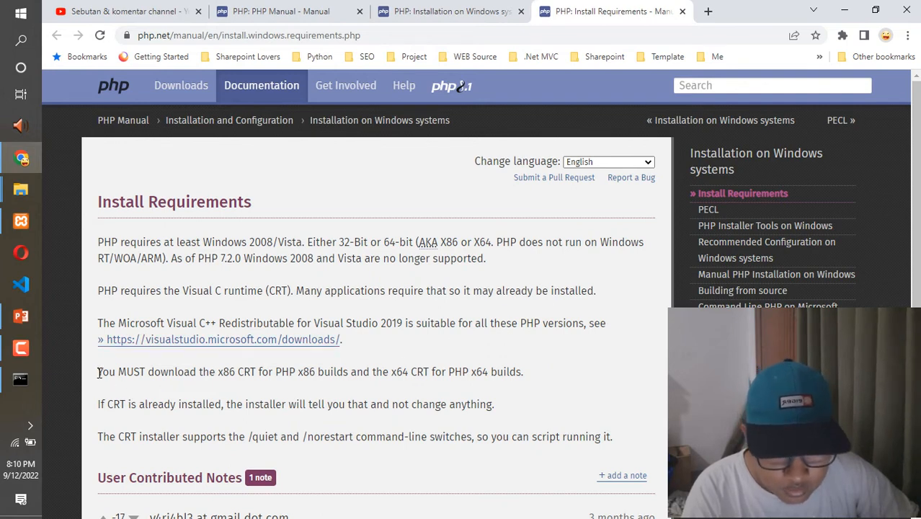
drag(99, 372, 249, 376)
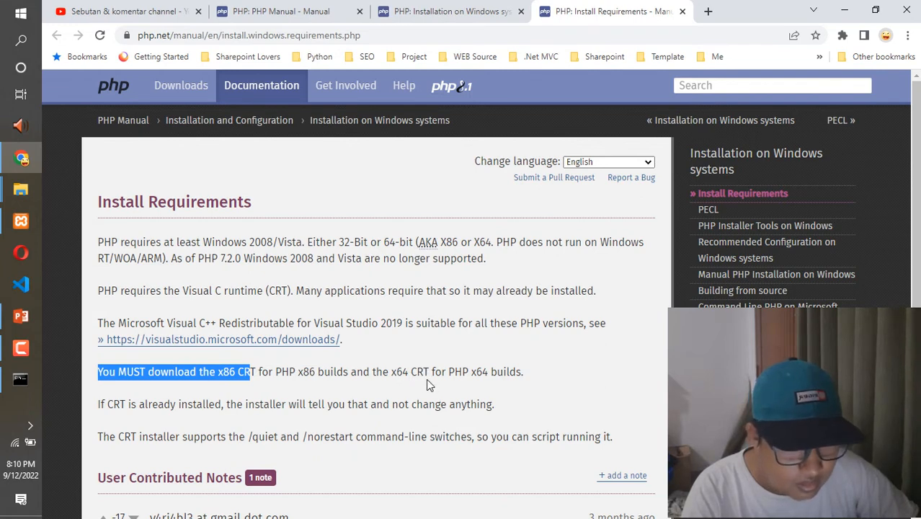
click(547, 375)
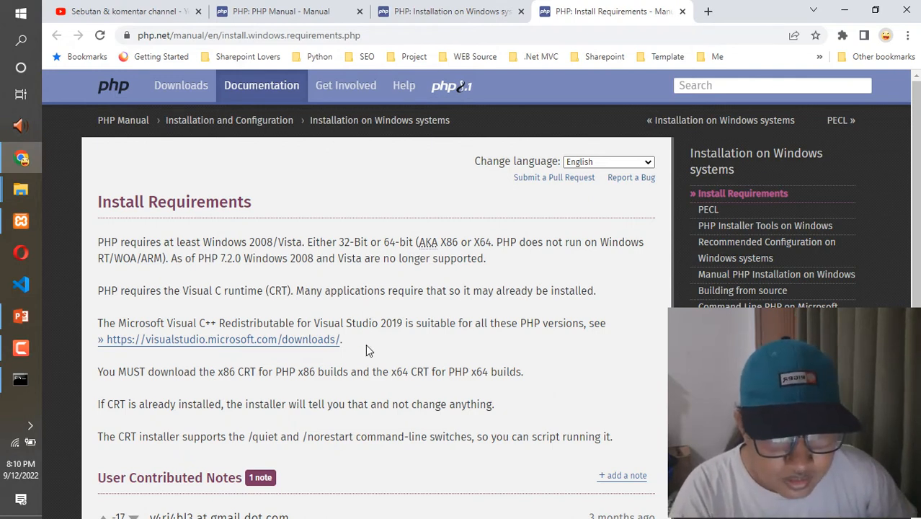
drag(355, 339, 112, 324)
click(101, 324)
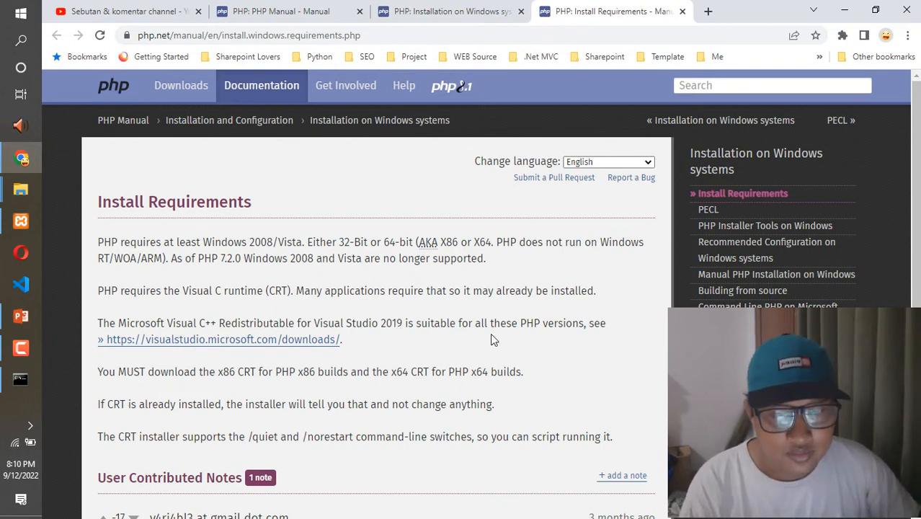
- Look up "download visual st" in a new tab and open the suggested Microsoft Docs page on the latest supported Visual C++ Redistributable downloads
click(708, 11)
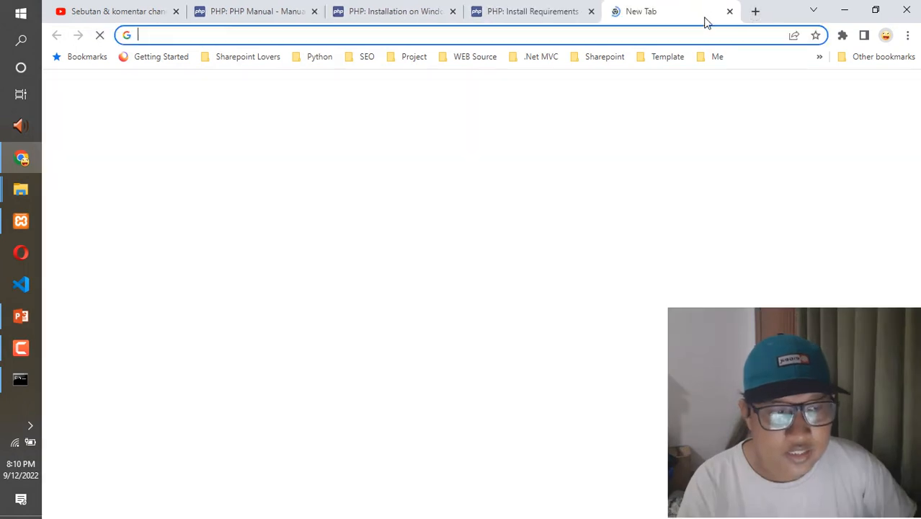
click(671, 32)
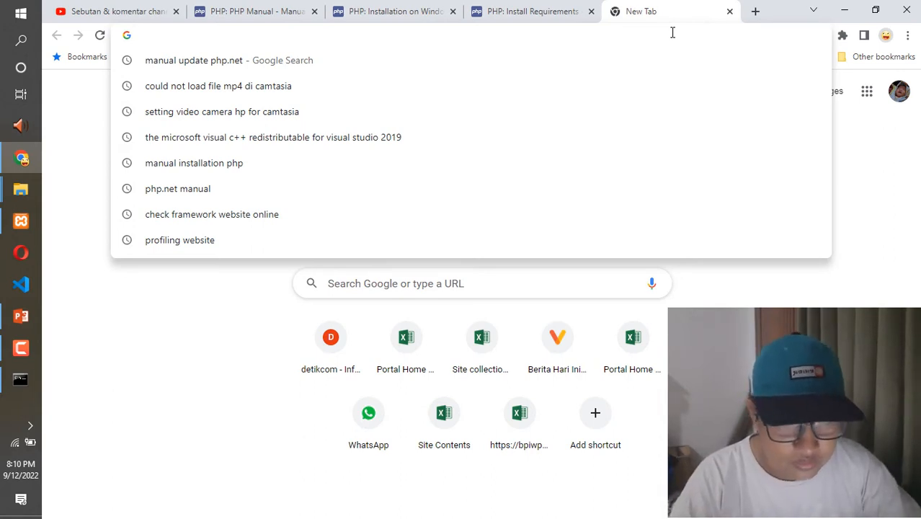
text(download v)
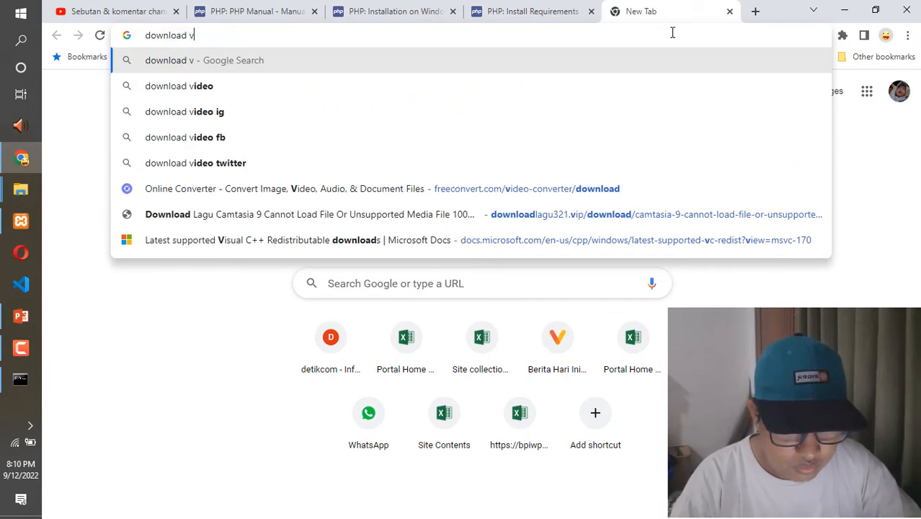
text(isual)
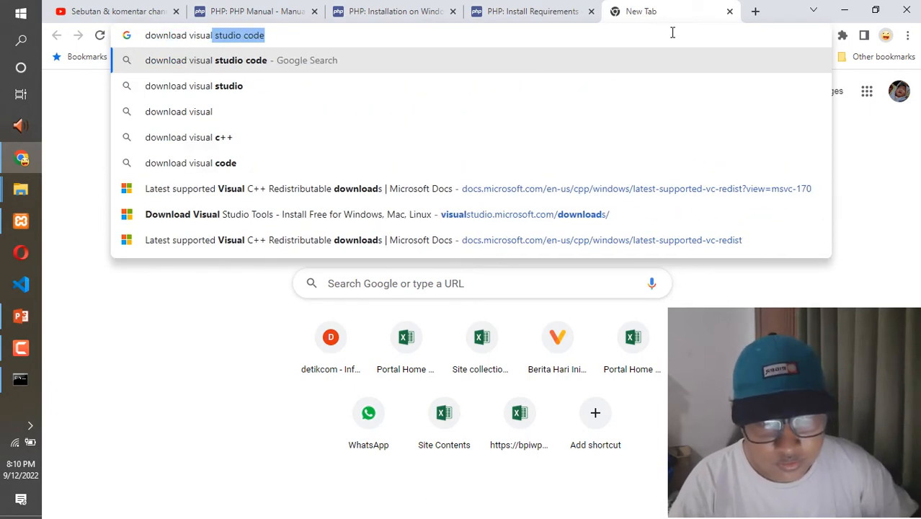
text( studio)
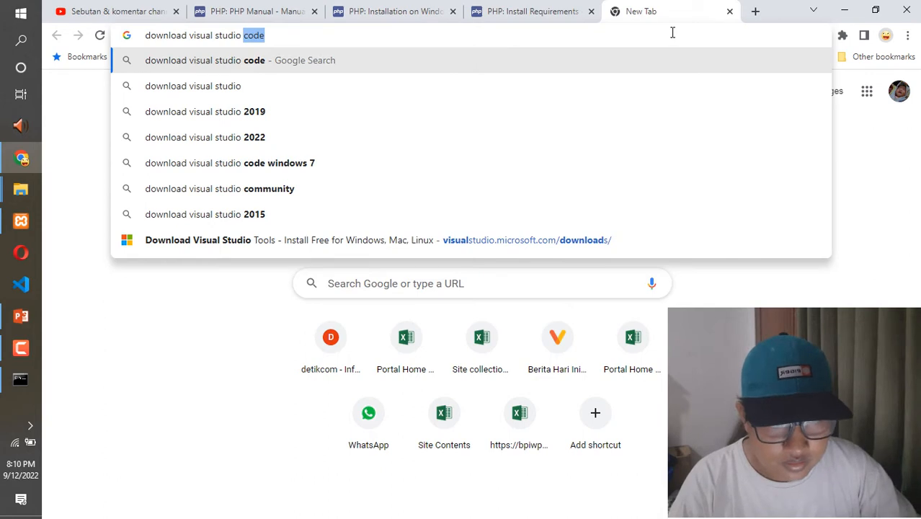
text( =====)
key(BackSpace)
key(BackSpace)
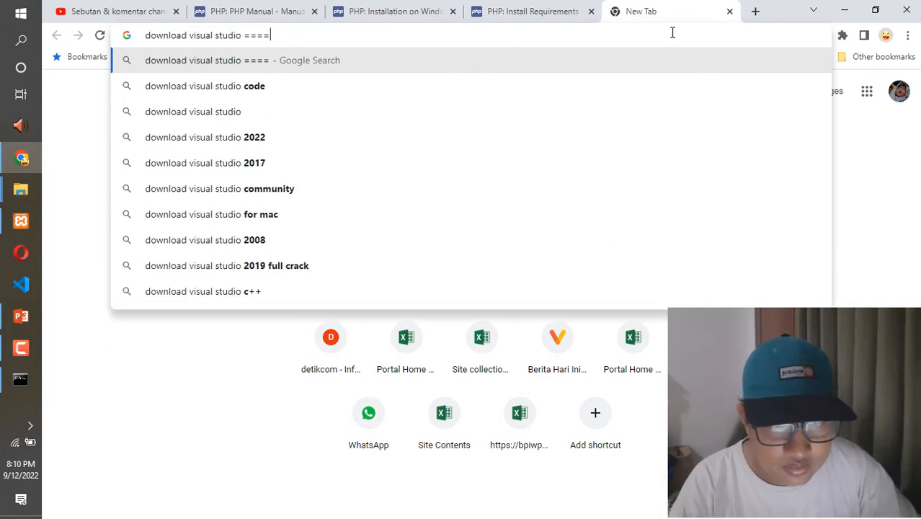
key(BackSpace)
key(BackSpace)
key(BackSpace)
key(BackSpace)
key(BackSpace)
key(BackSpace)
key(BackSpace)
key(BackSpace)
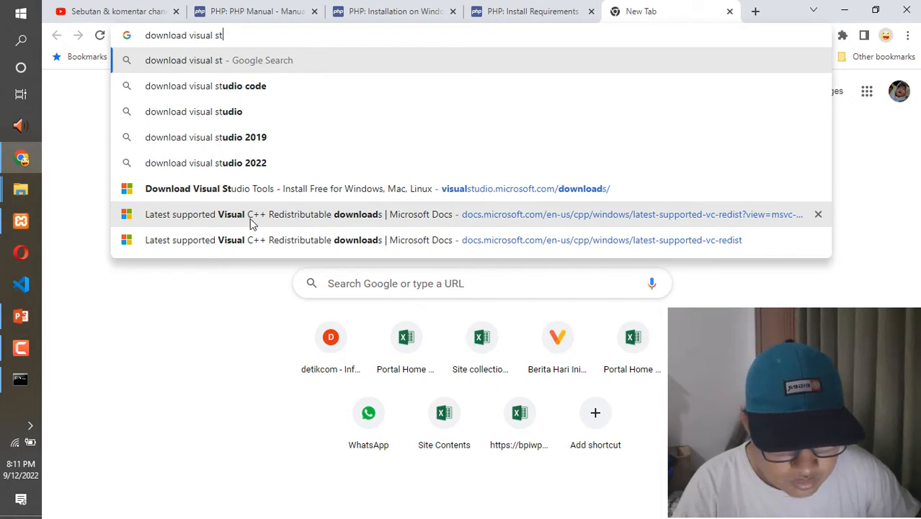
click(344, 220)
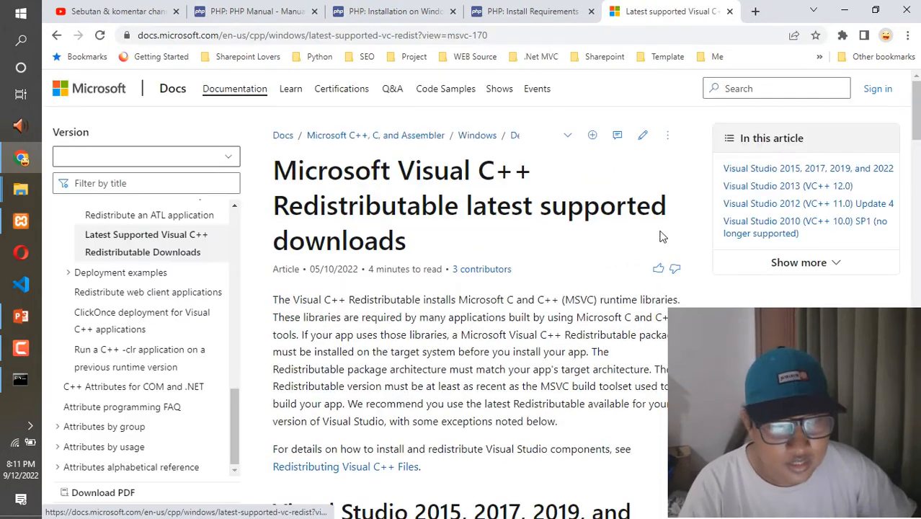
- Examine the X86 and X64 Visual C++ Redistributable links in the Visual Studio 2015–2022 architecture table
scroll(475, 303, down, 10)
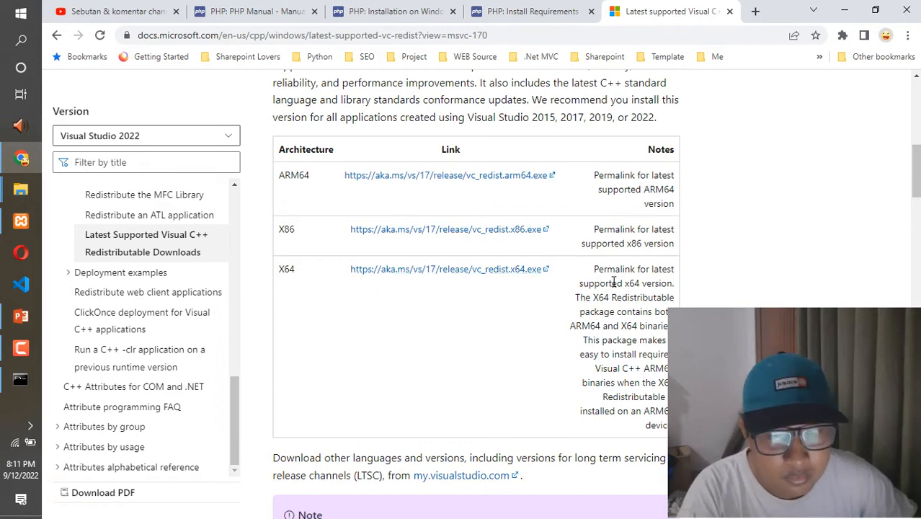
drag(554, 269, 351, 229)
click(304, 211)
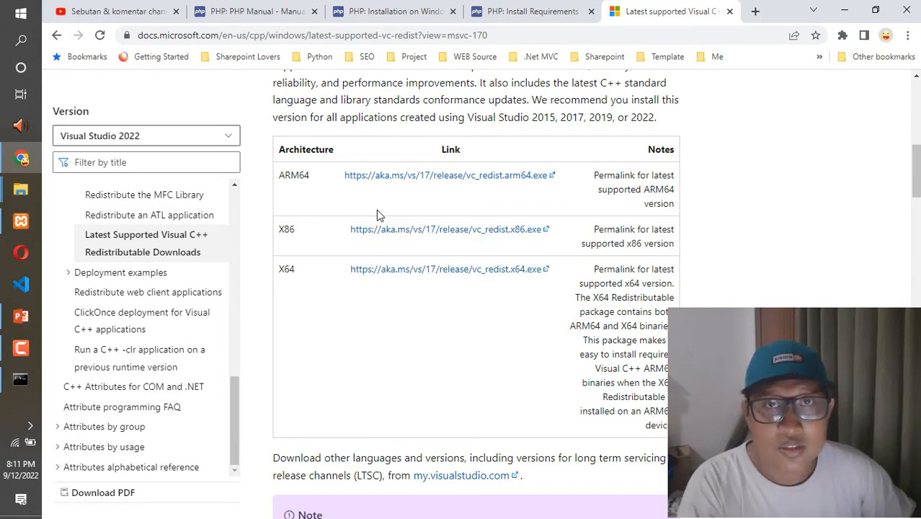
- Open the readme from the XAMPP Control Panel's Help and highlight the line giving the PHP version and architecture
click(21, 220)
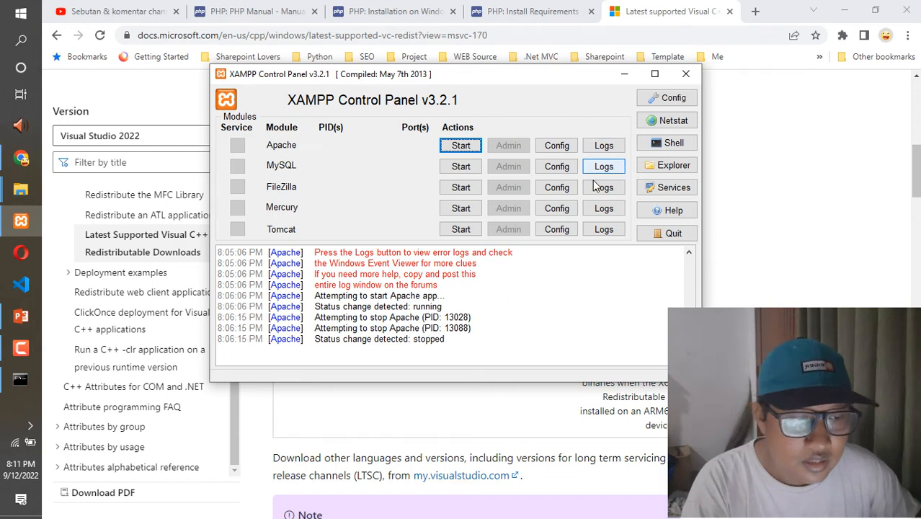
click(672, 214)
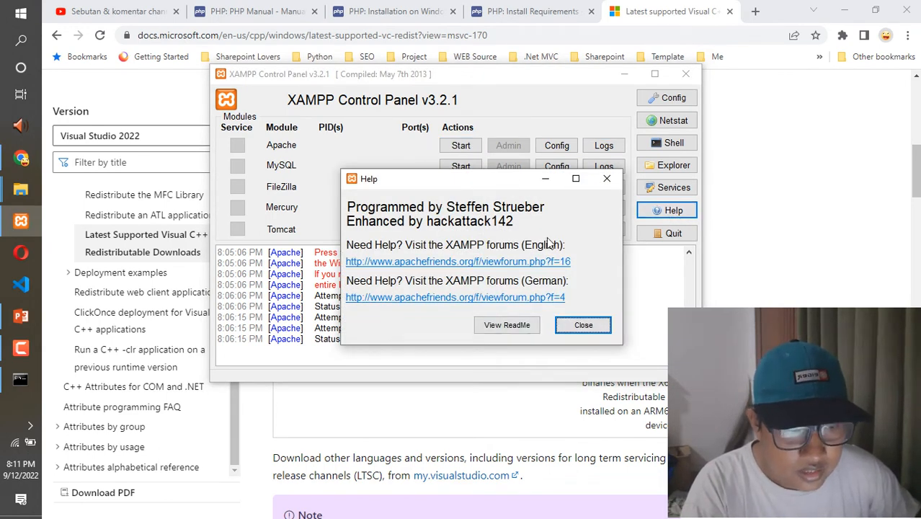
click(530, 324)
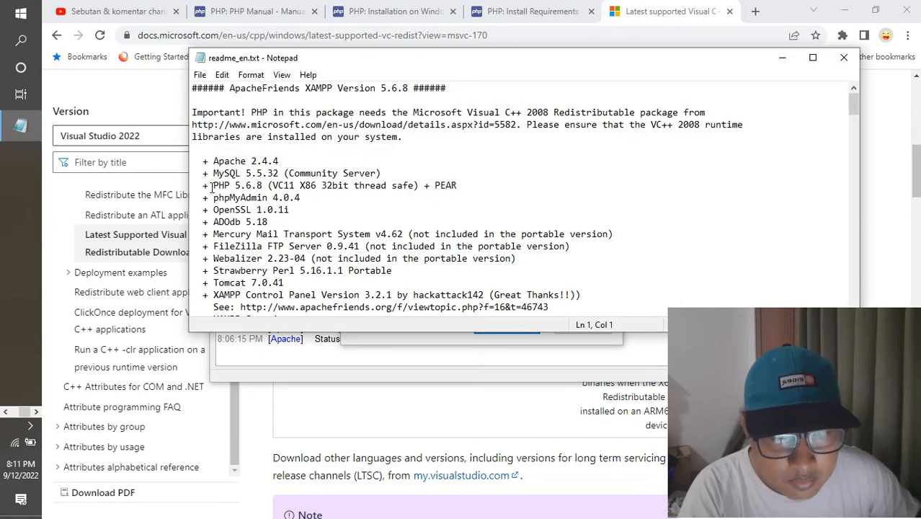
drag(206, 185, 470, 186)
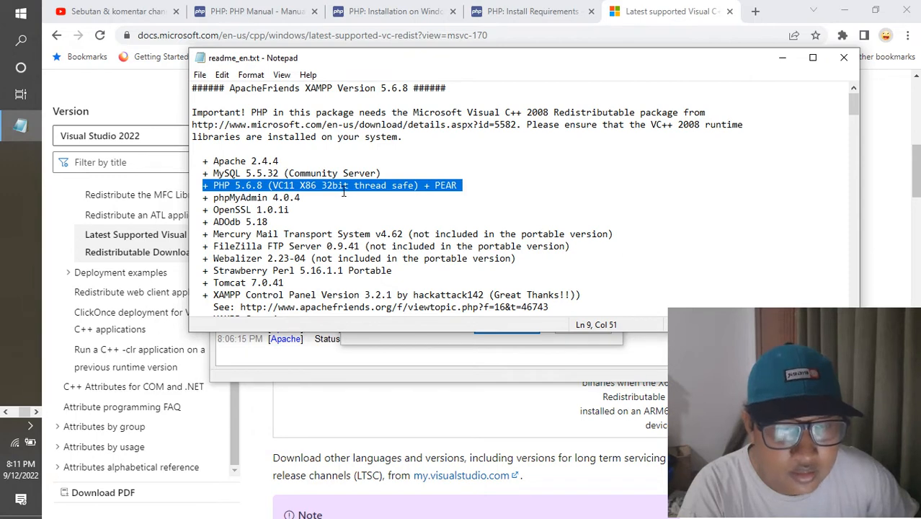
- Return to the Microsoft Docs page in Chrome and highlight the X86 redistributable link, vc_redist.x86.exe
click(372, 375)
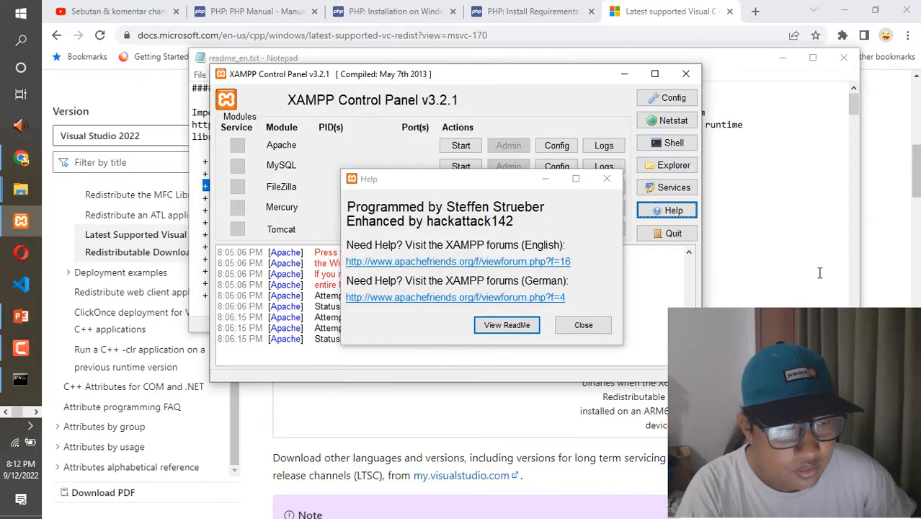
click(901, 277)
drag(541, 229, 349, 236)
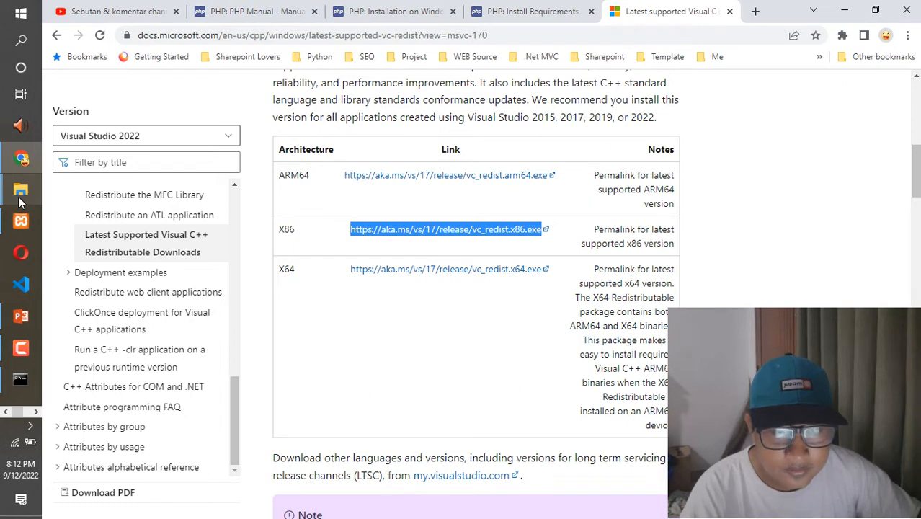
- Switch to the XAMPP Control Panel and close its Help window
mouse_move(8, 231)
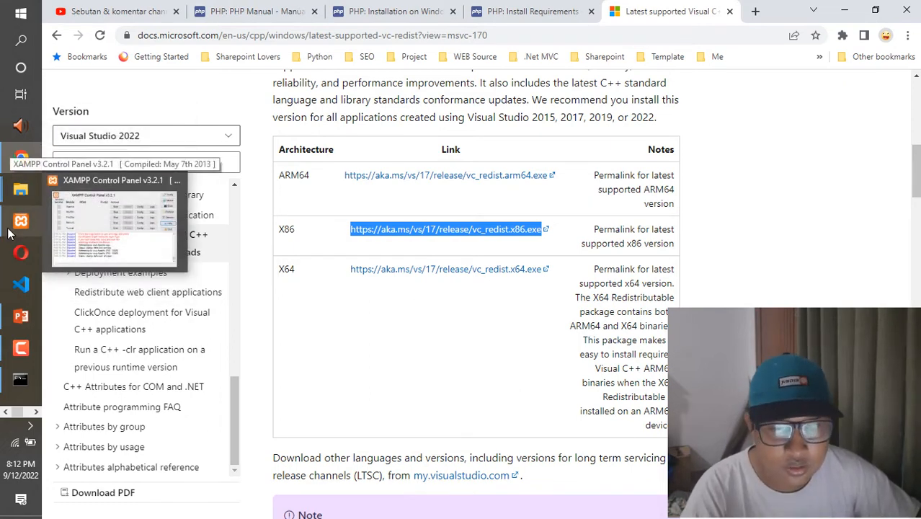
click(10, 231)
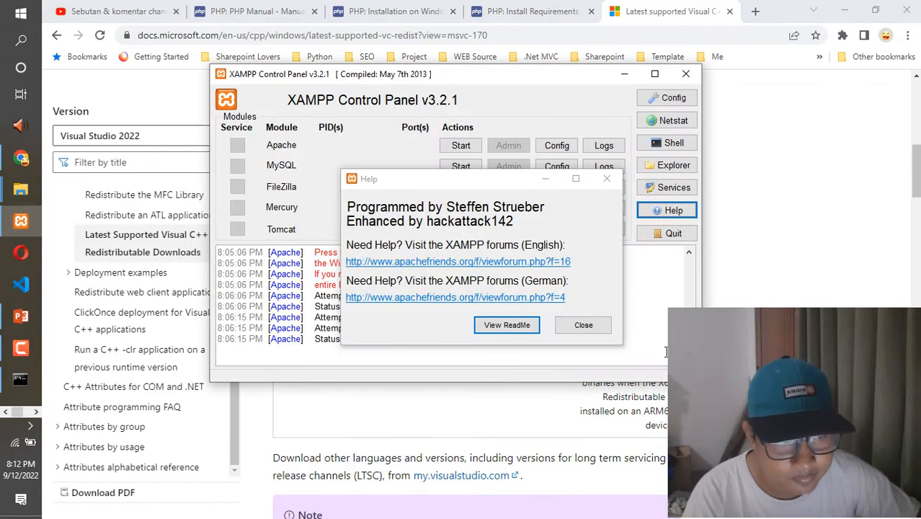
click(583, 325)
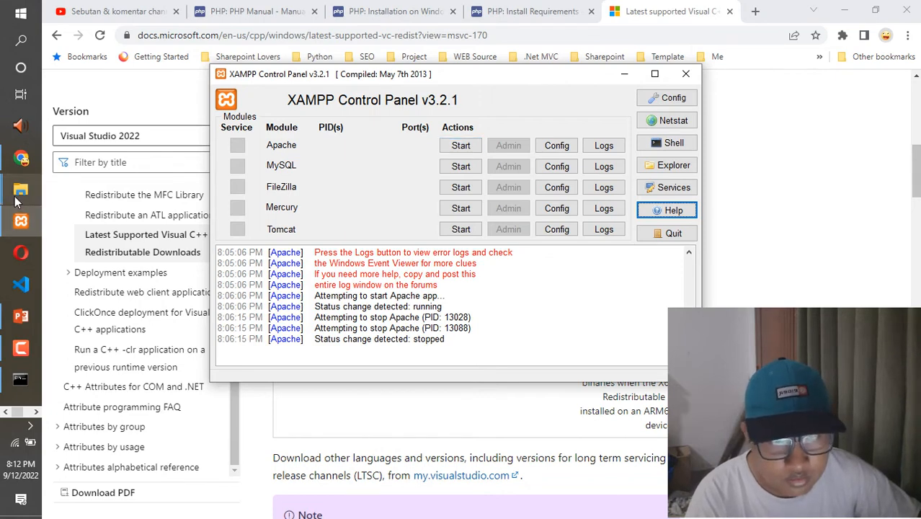
mouse_move(16, 201)
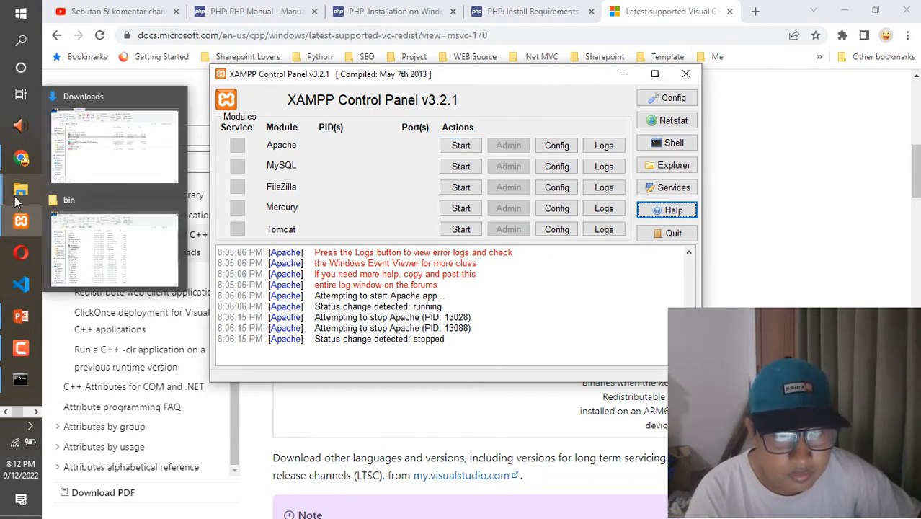
- Switch to the Downloads folder in File Explorer
click(844, 279)
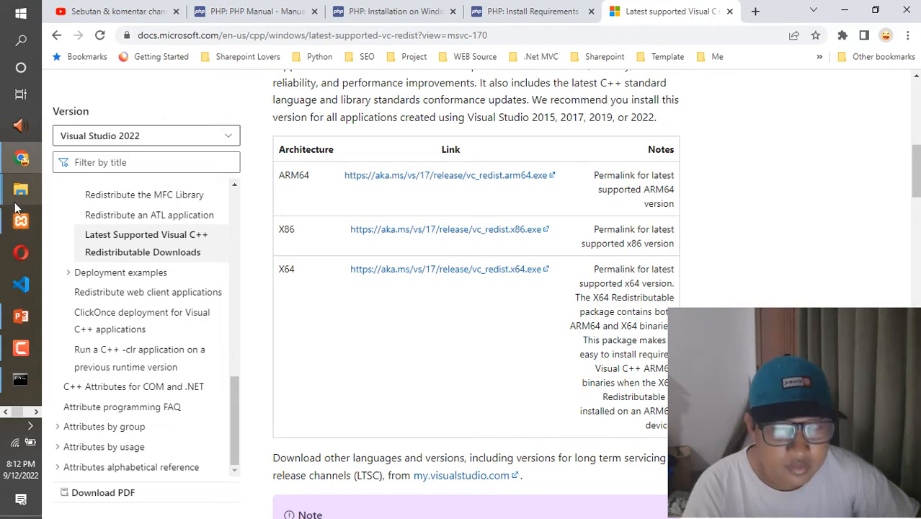
mouse_move(15, 202)
mouse_move(20, 218)
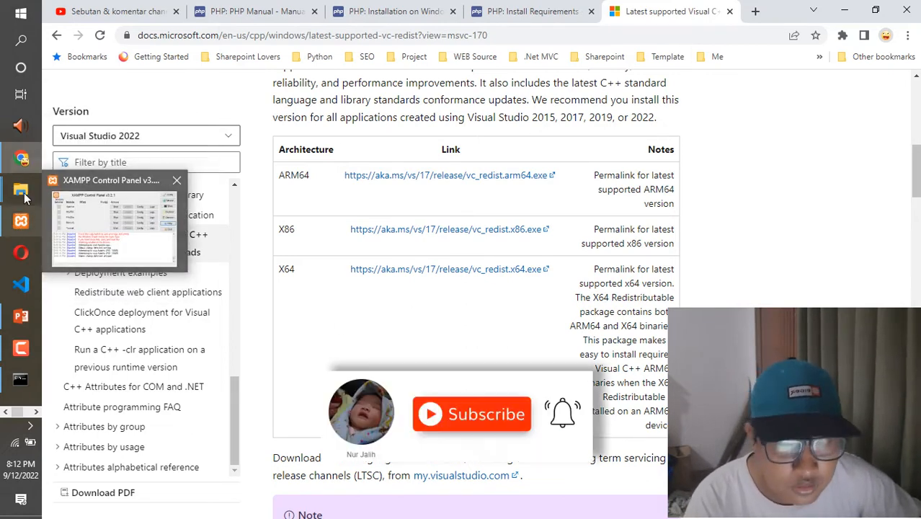
click(99, 147)
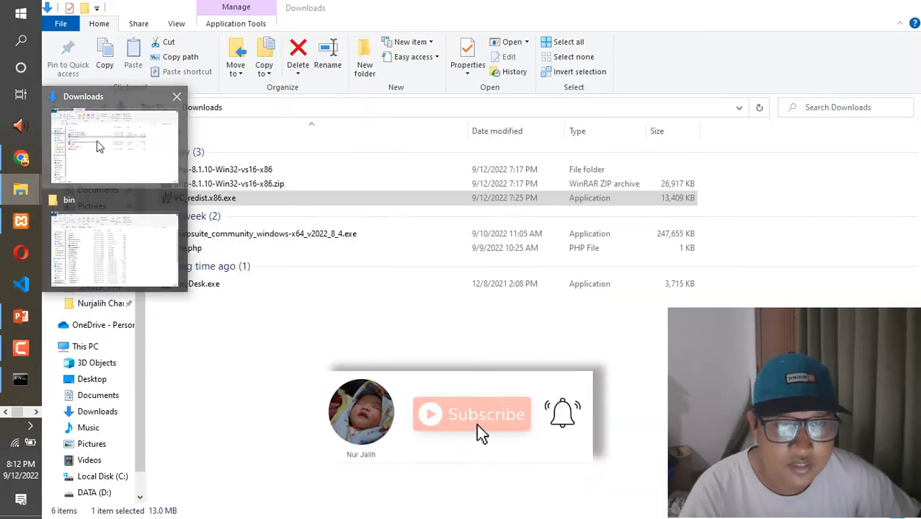
- Switch to the Command Prompt and check the installed PHP version with php --version
click(20, 379)
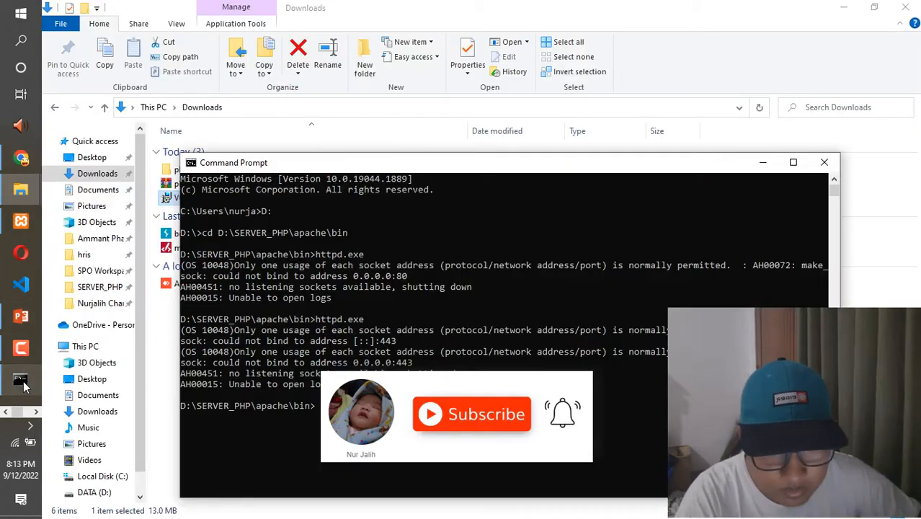
click(339, 407)
text(php --version)
key(Return)
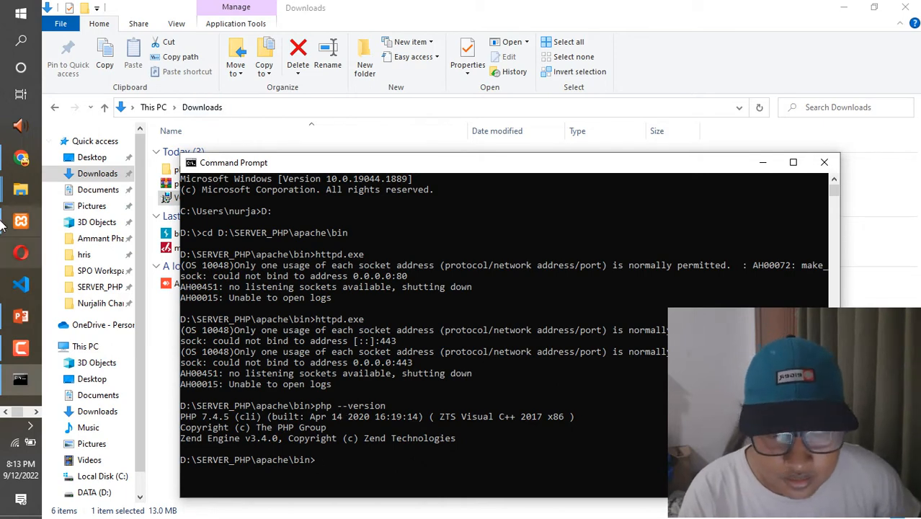
- Return to the Downloads folder and select the archive php-8.1.10-Win32-vs16-x86.zip
click(866, 229)
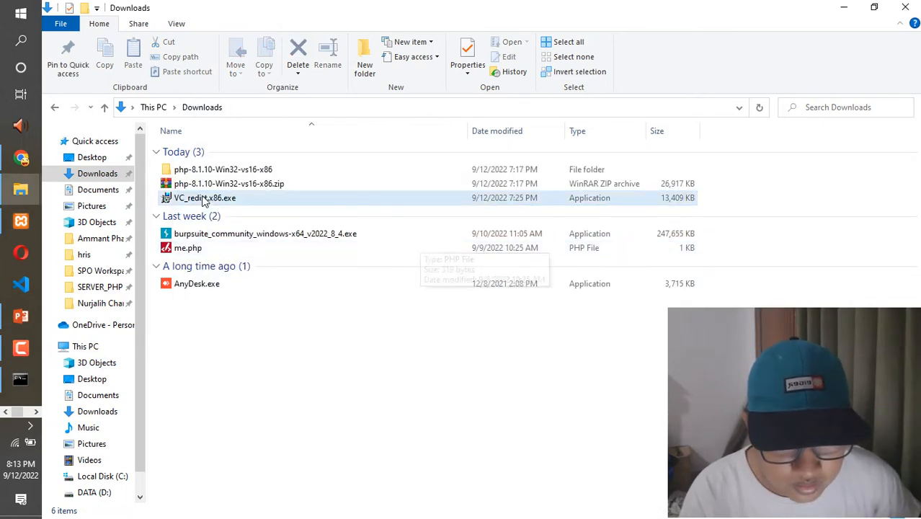
click(184, 184)
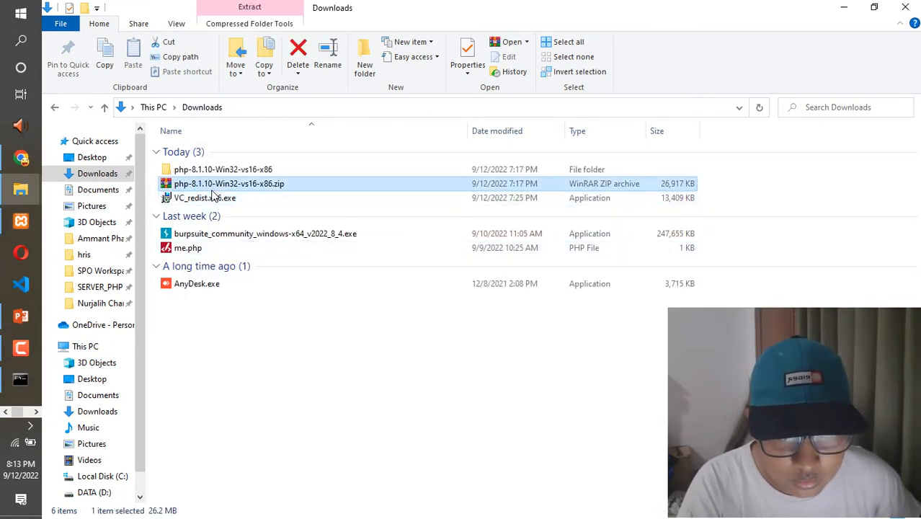
- Switch to Chrome and open php.net's Downloads page in a new tab from the PHP Manual page
click(21, 158)
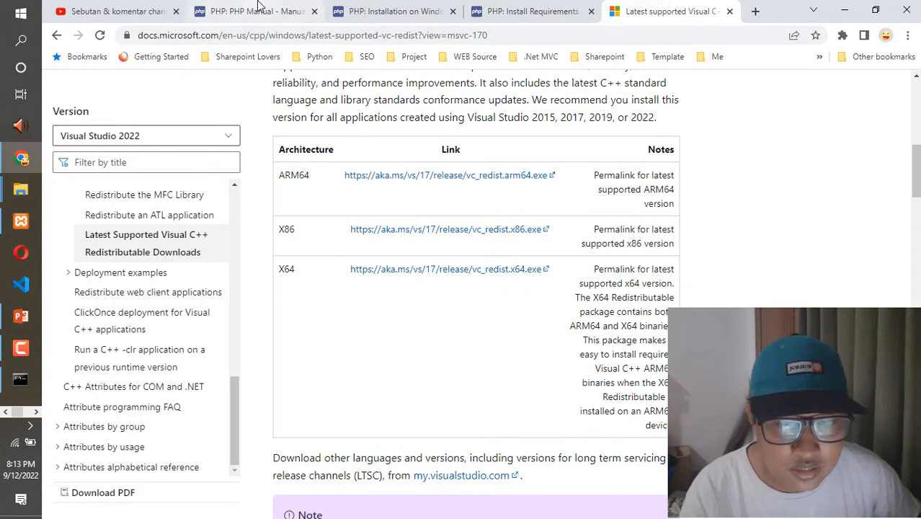
click(259, 6)
right_click(179, 94)
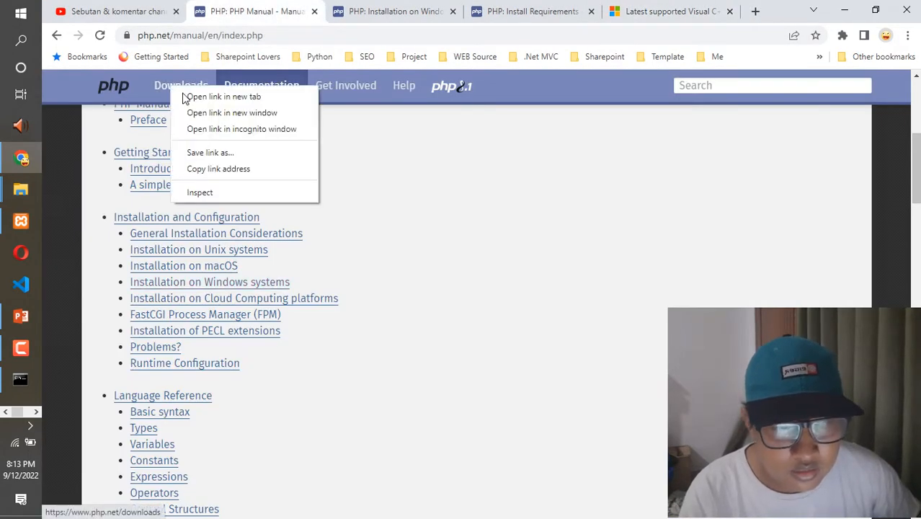
click(217, 96)
click(318, 11)
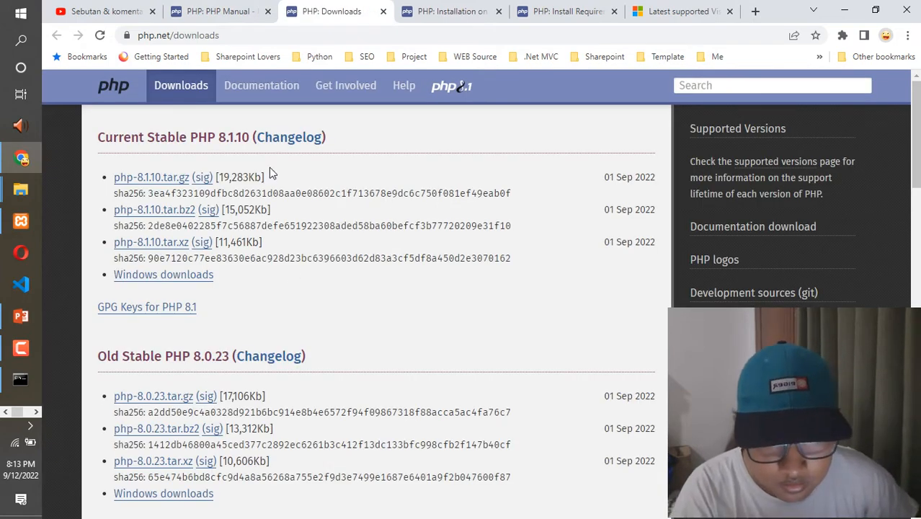
- Open the Windows downloads for Current Stable PHP 8.1.10 and examine the VS16 x86 builds
drag(100, 137, 339, 141)
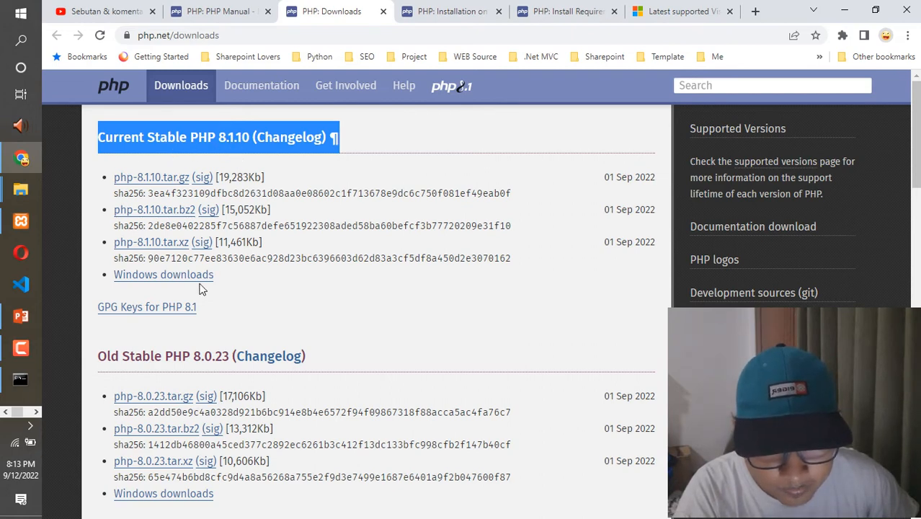
click(159, 277)
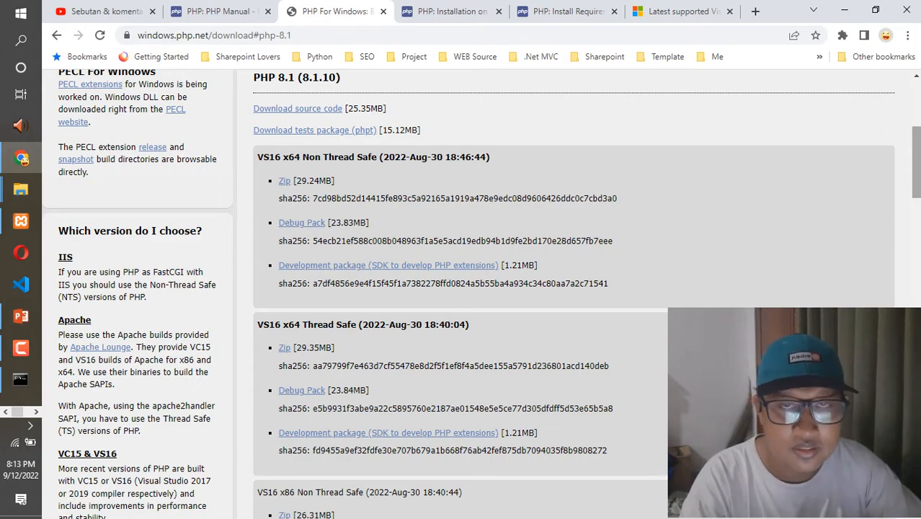
scroll(476, 294, down, 1)
scroll(475, 294, down, 5)
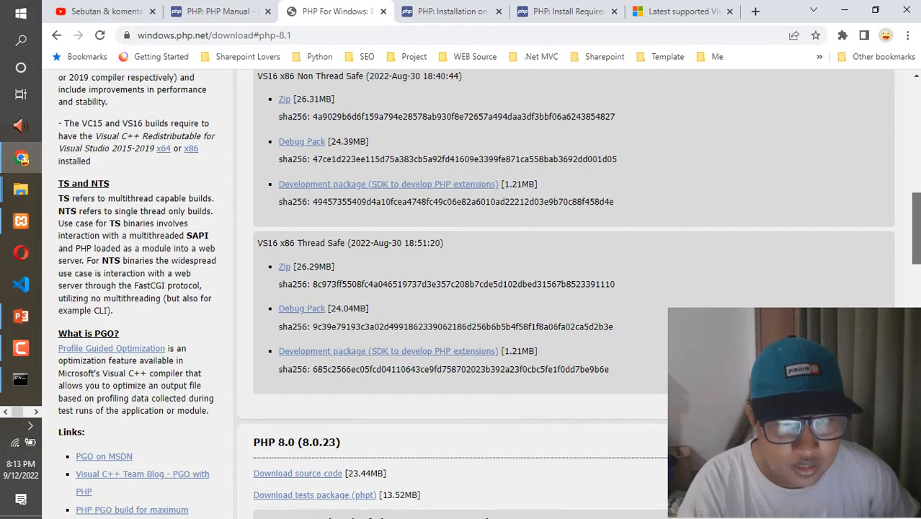
scroll(476, 294, up, 5)
scroll(476, 294, down, 5)
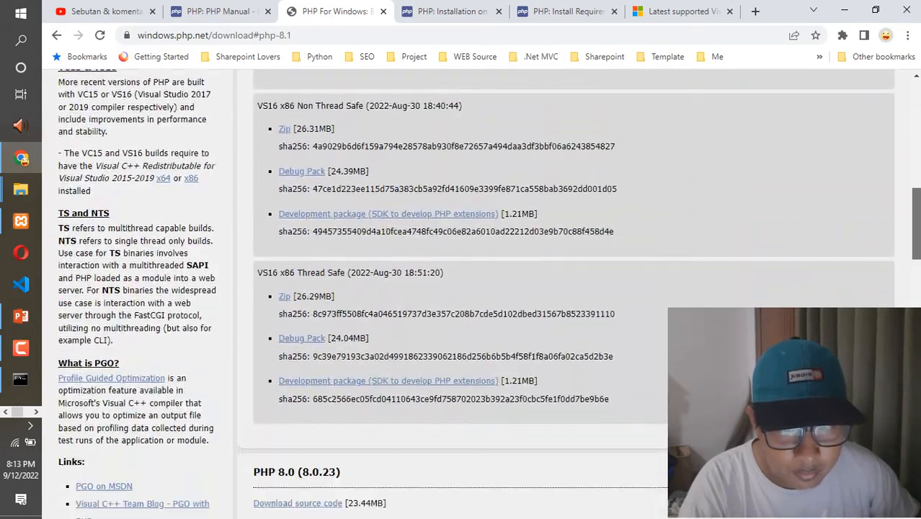
scroll(476, 294, down, 1)
- Open the readme from the XAMPP Control Panel's Help and highlight the "thread safe" note in the PHP 5.6.8 line
click(16, 223)
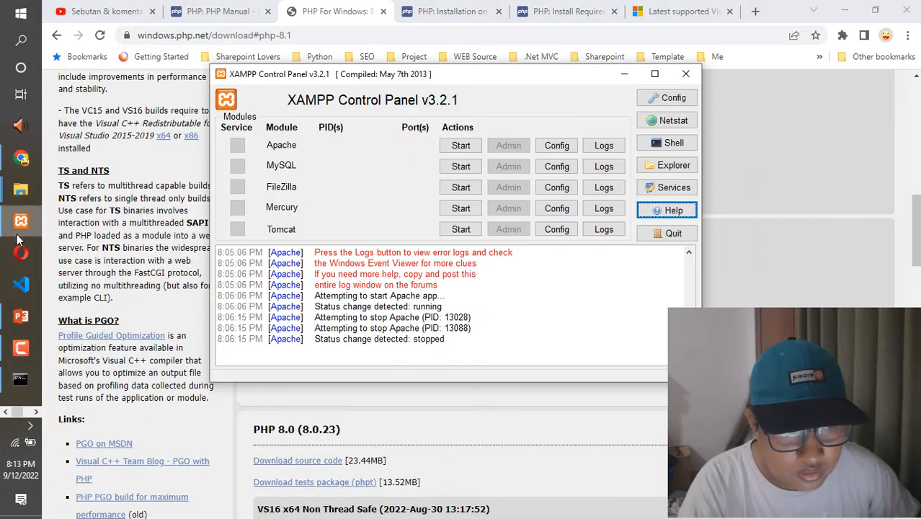
click(685, 210)
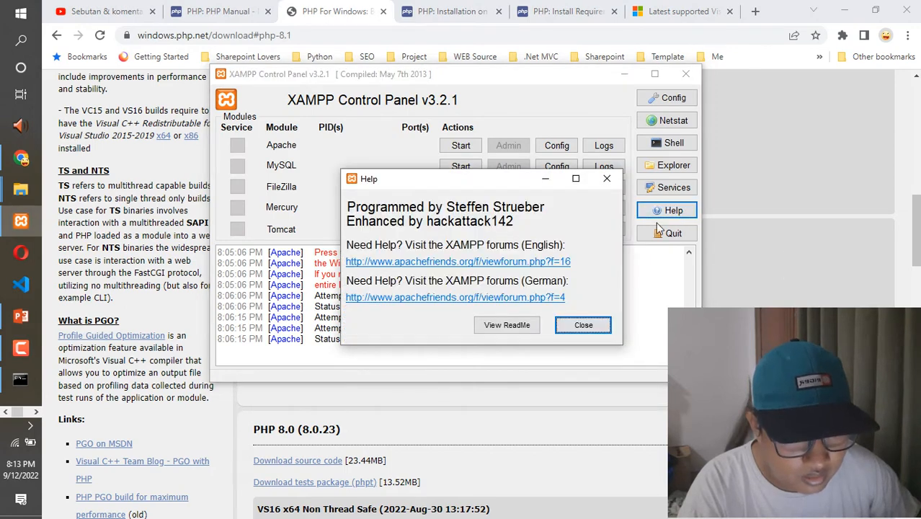
click(506, 325)
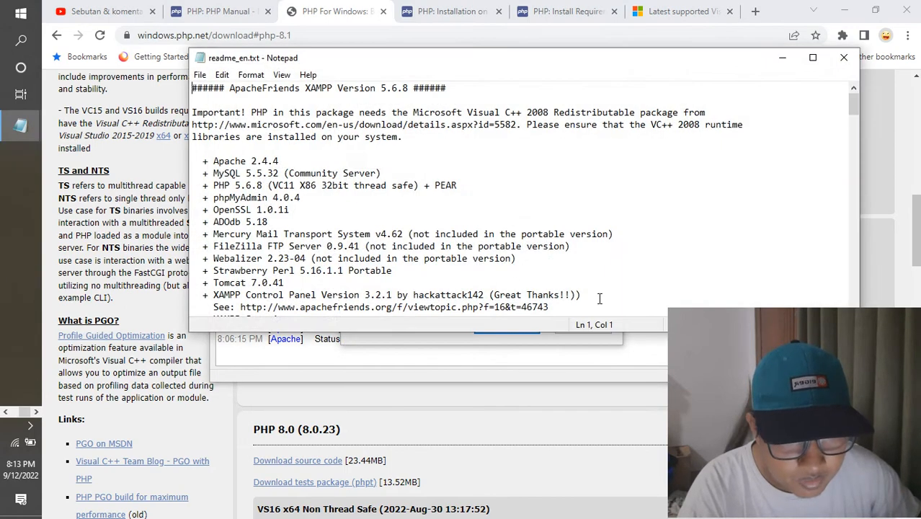
drag(199, 186, 448, 185)
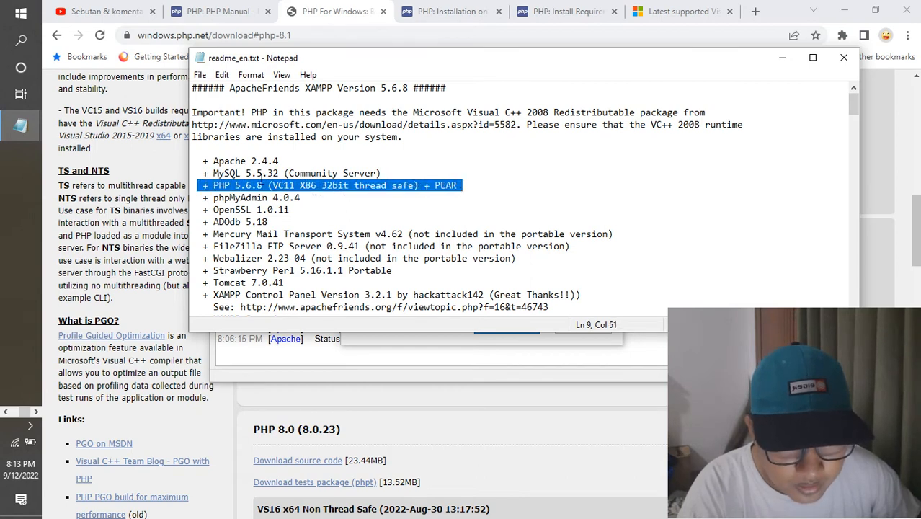
click(246, 186)
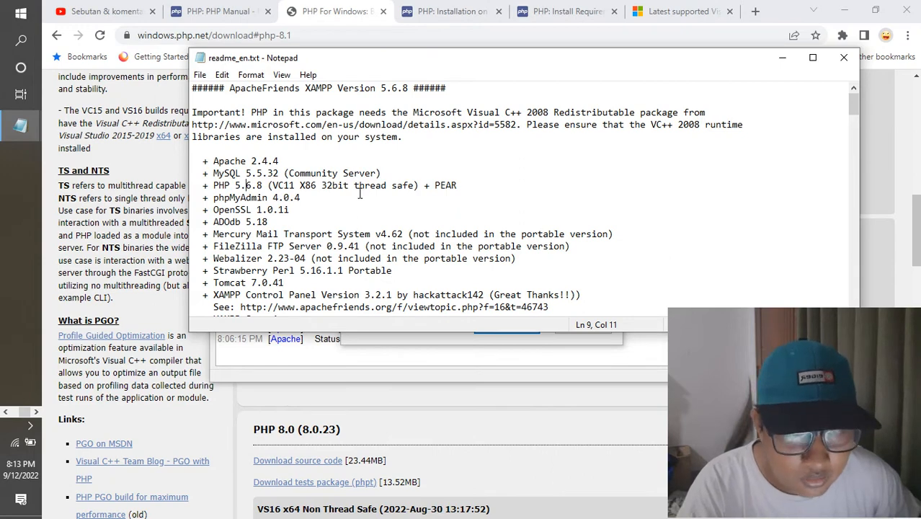
drag(355, 189, 408, 186)
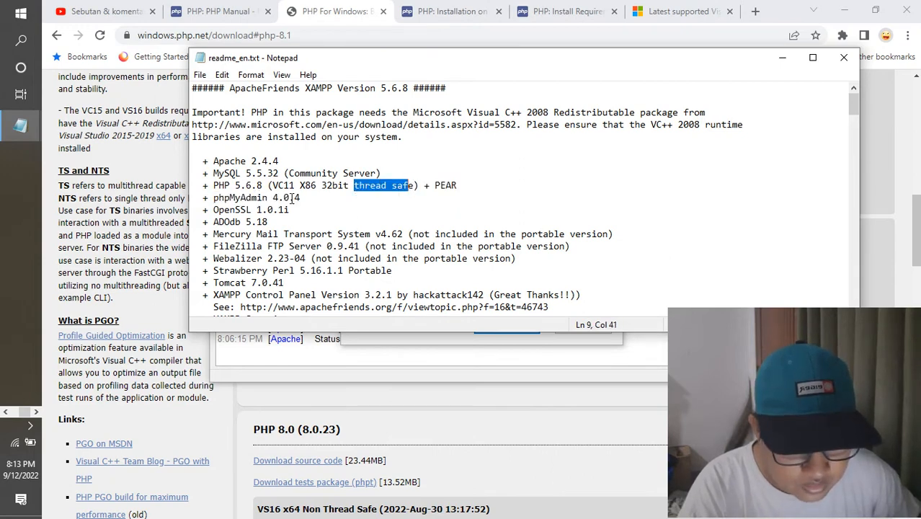
- Return to the PHP For Windows page in Chrome and highlight "Thread Safe" in the VS16 x86 build heading
click(566, 387)
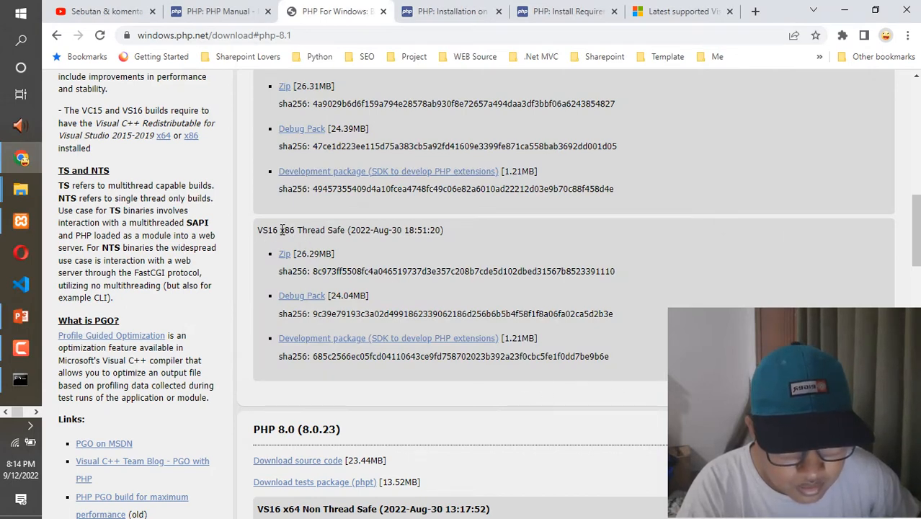
drag(300, 230, 342, 231)
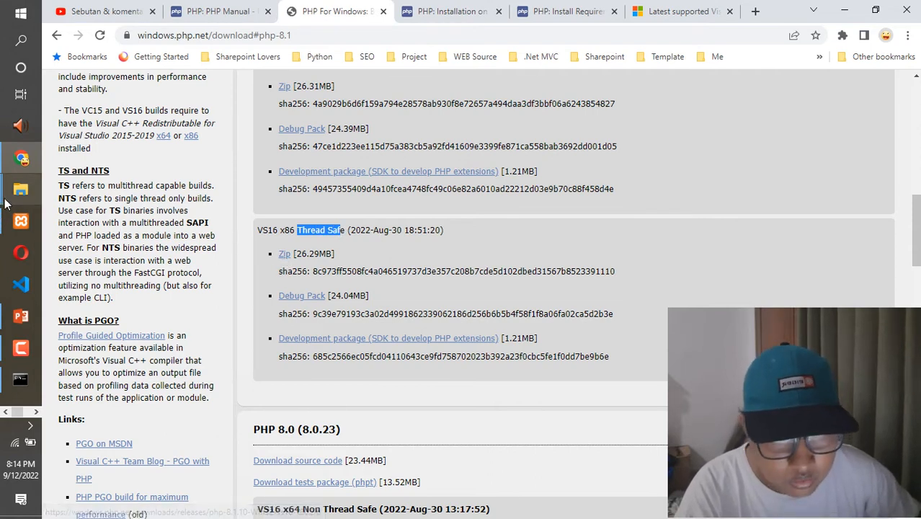
- Copy the php-8.1.10-Win32-vs16-x86 folder from Downloads into the SERVER_PHP folder on drive D
mouse_move(20, 188)
click(119, 181)
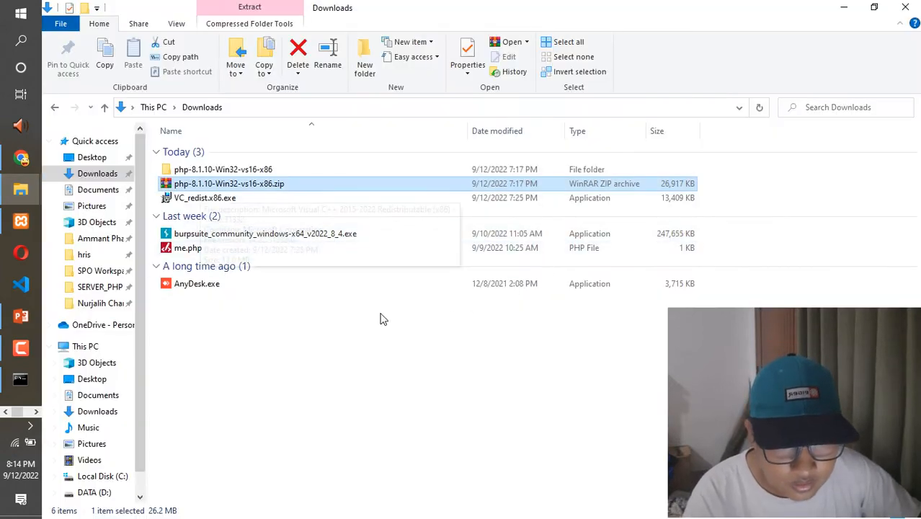
click(265, 171)
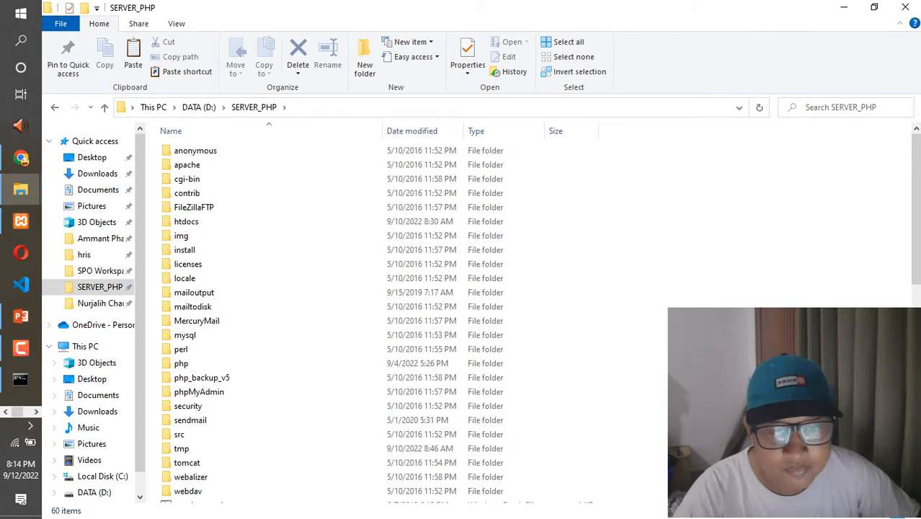
key(ctrl+v)
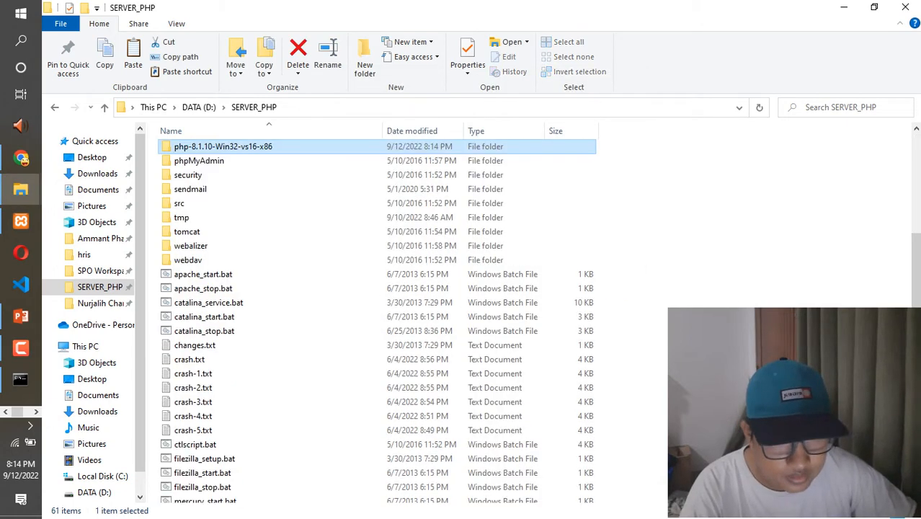
- Rename the existing php folder in SERVER_PHP to php_backup_v7
scroll(223, 209, up, 2)
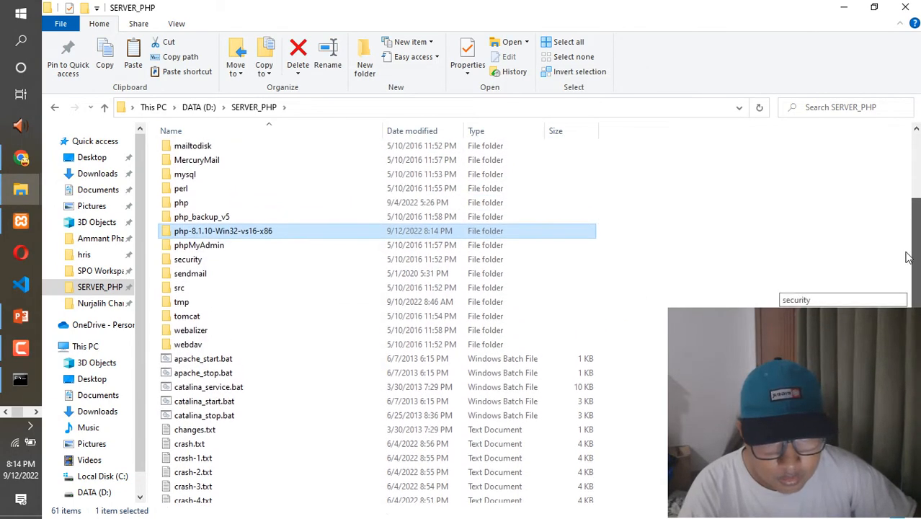
click(196, 209)
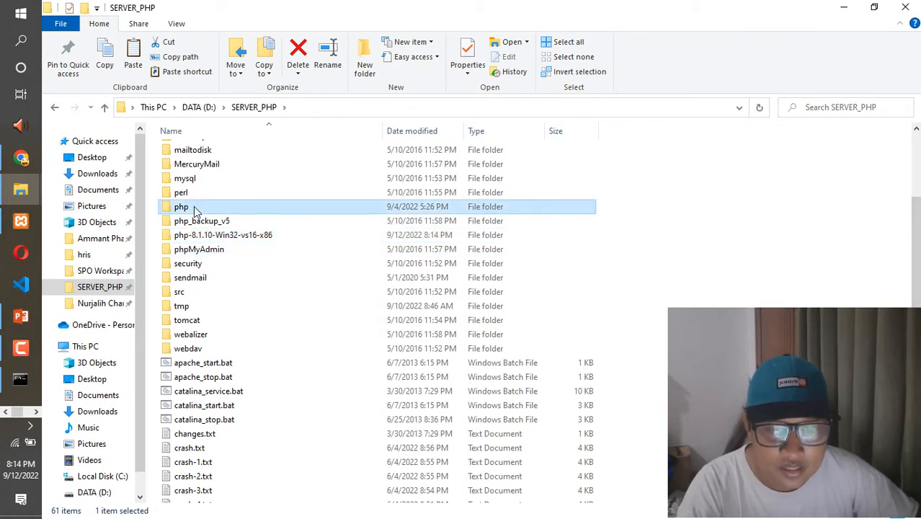
key(F2)
key(Right)
text(_back)
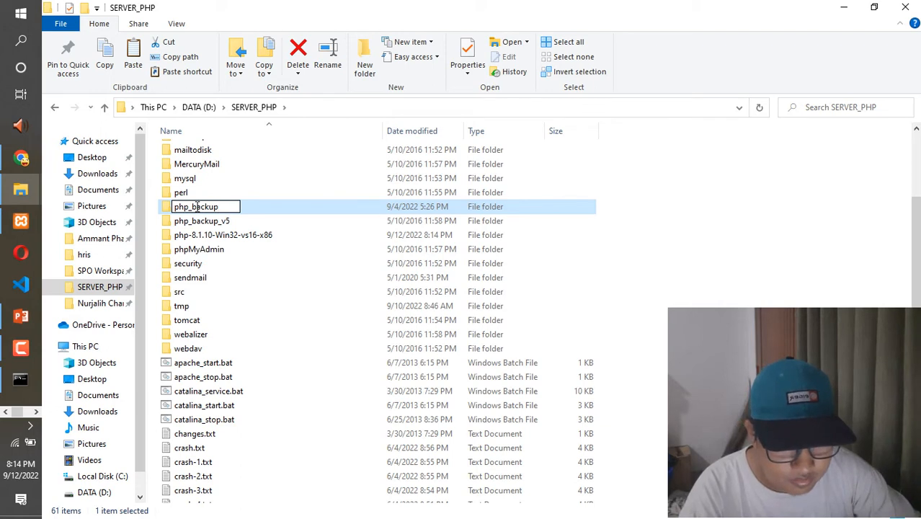
text(up_v7)
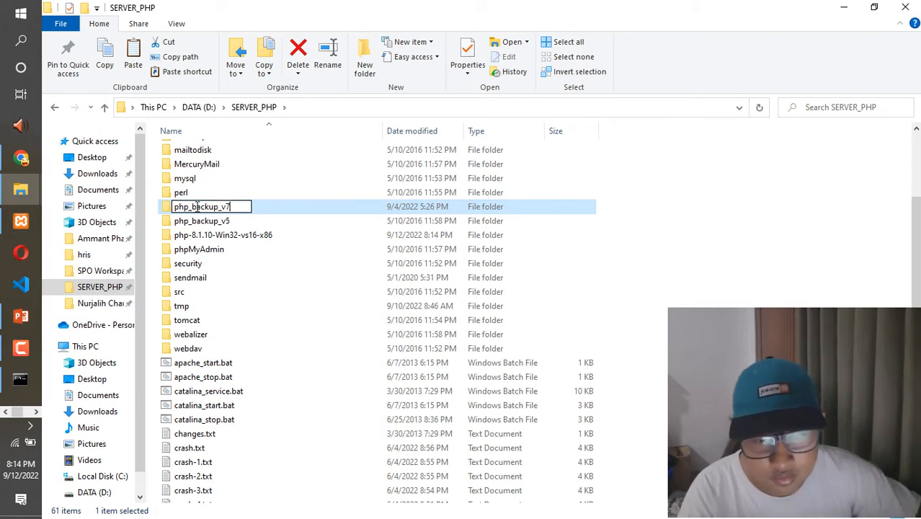
key(Return)
- Rename the php-8.1.10-Win32-vs16-x86 folder in SERVER_PHP to php
click(259, 238)
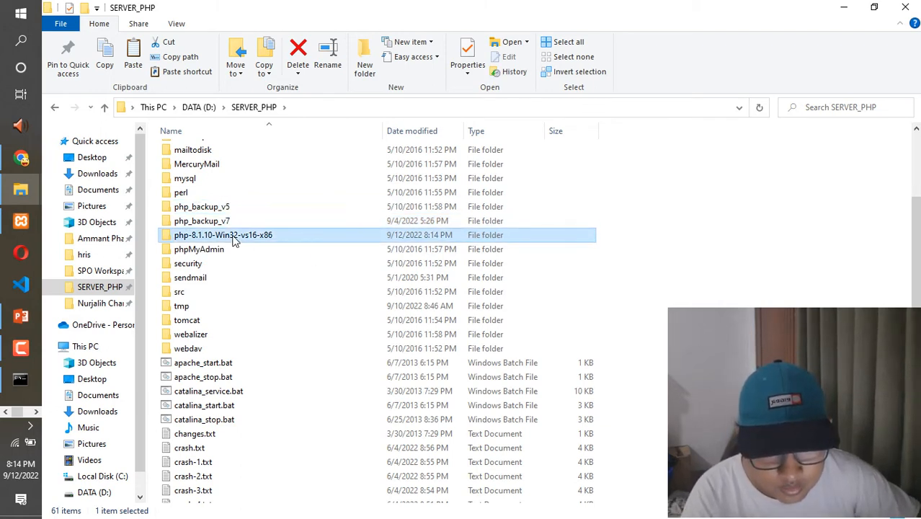
key(F2)
click(206, 235)
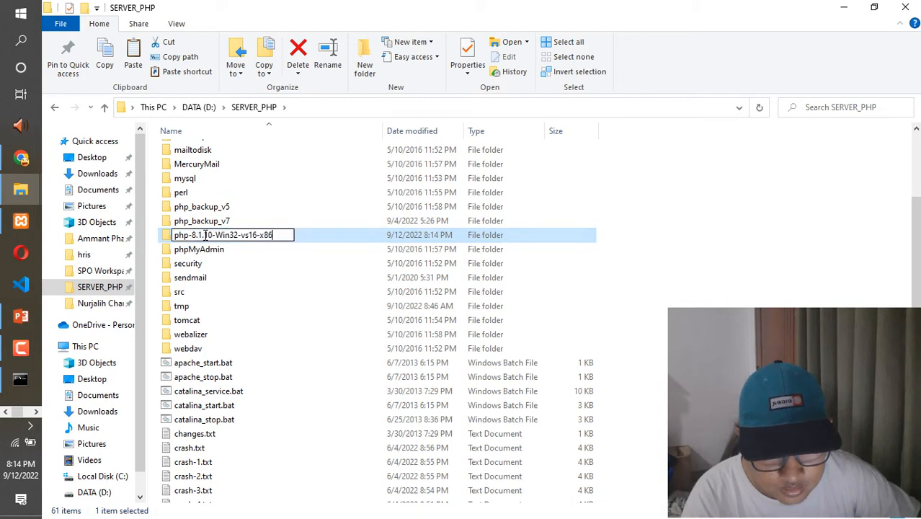
drag(191, 235, 292, 257)
key(BackSpace)
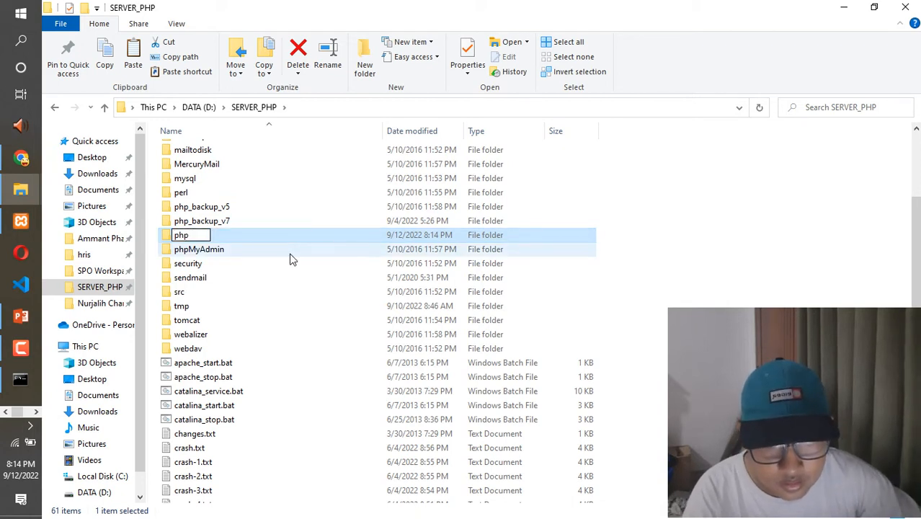
key(Return)
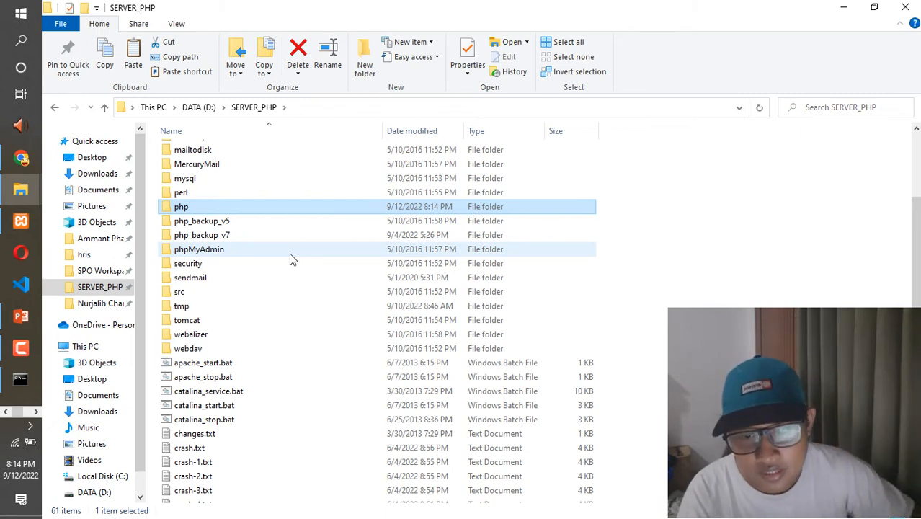
- Switch to the XAMPP Control Panel, close its Help window, and try to start Apache
click(20, 220)
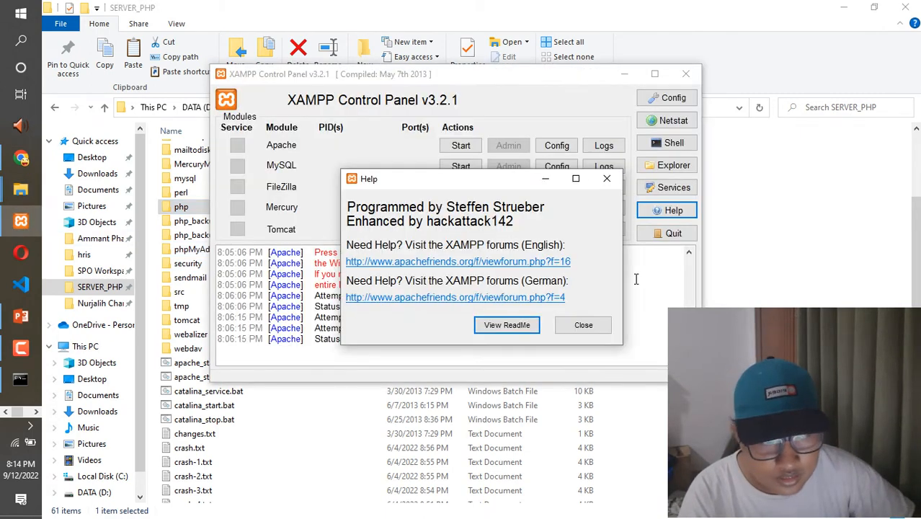
click(585, 327)
click(457, 149)
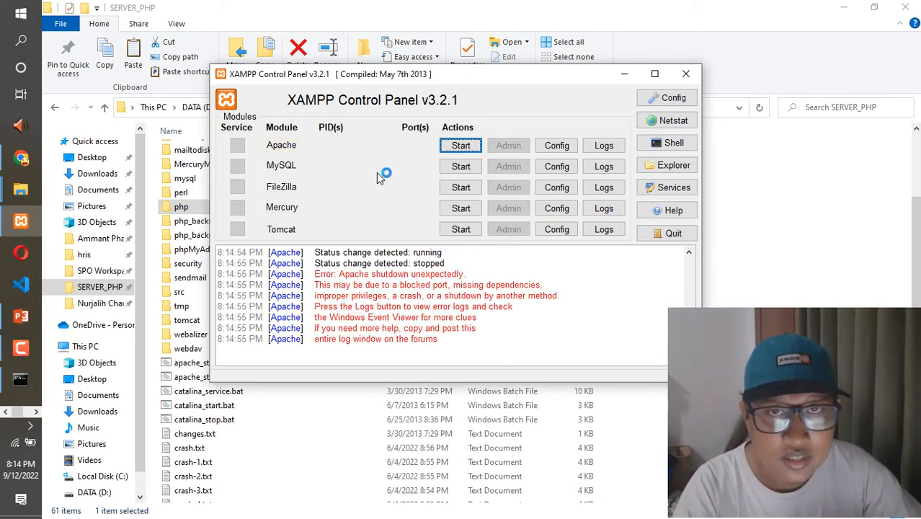
- Switch to the Command Prompt and run httpd.exe again from the apache\bin folder to read why Apache fails to start
click(20, 379)
click(394, 459)
key(Up)
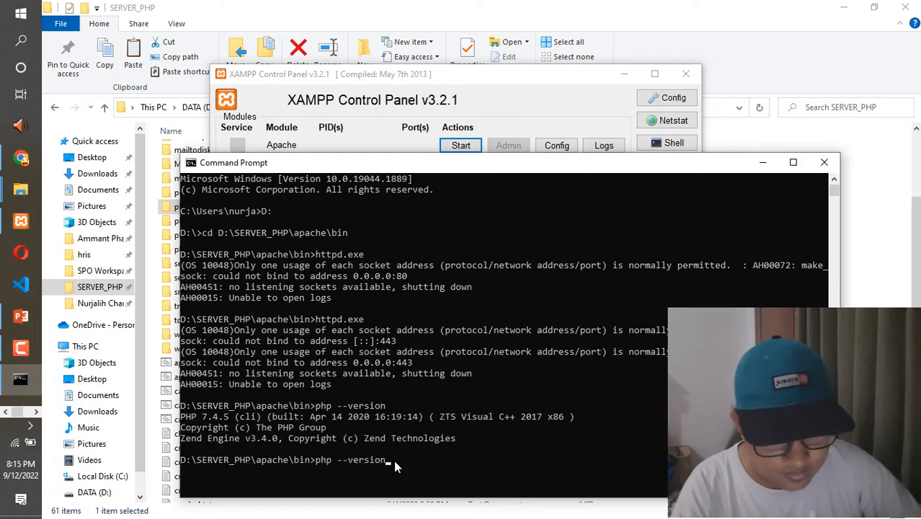
key(Up)
key(Return)
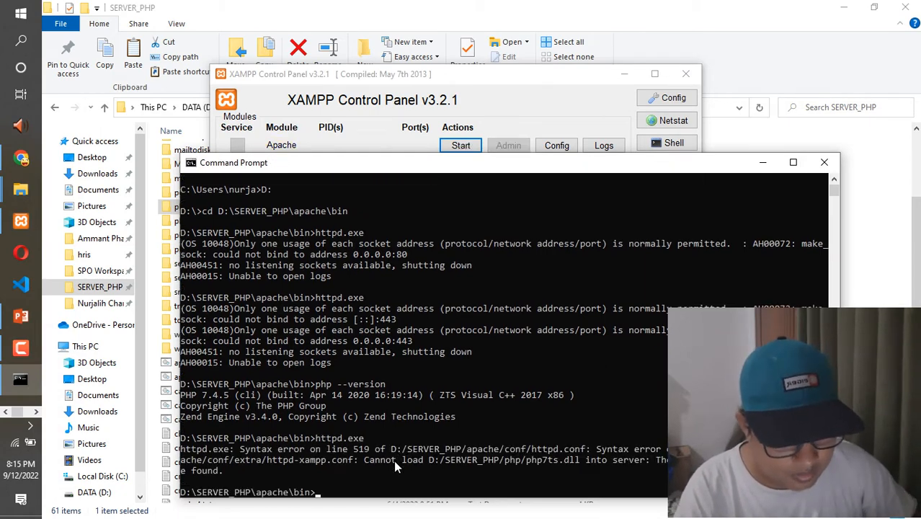
drag(364, 460, 563, 464)
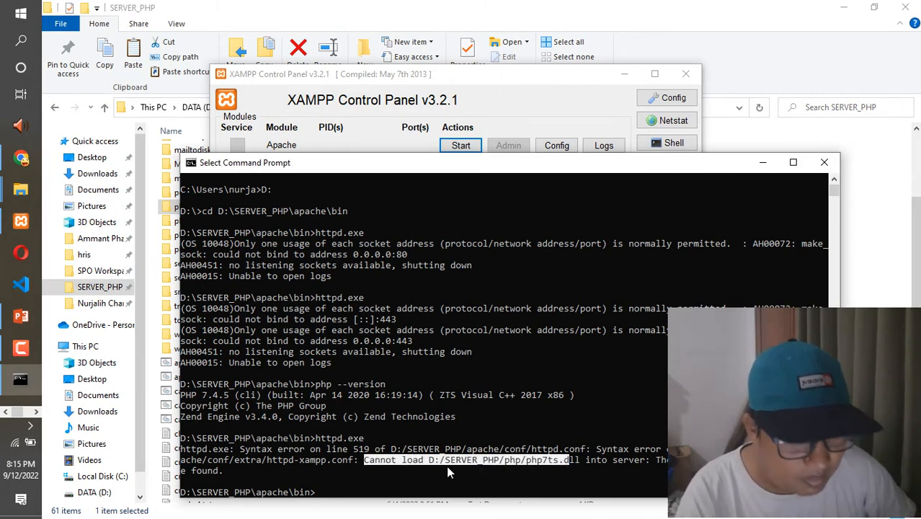
click(515, 109)
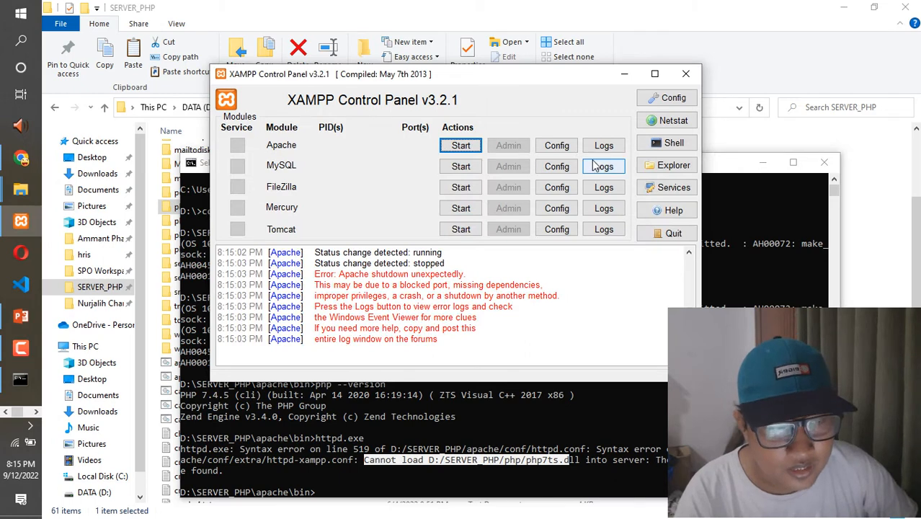
- Switch to Chrome and look through the YouTube Studio comments and channel videos for the earlier PHP update and Apache tutorials
click(21, 157)
click(137, 12)
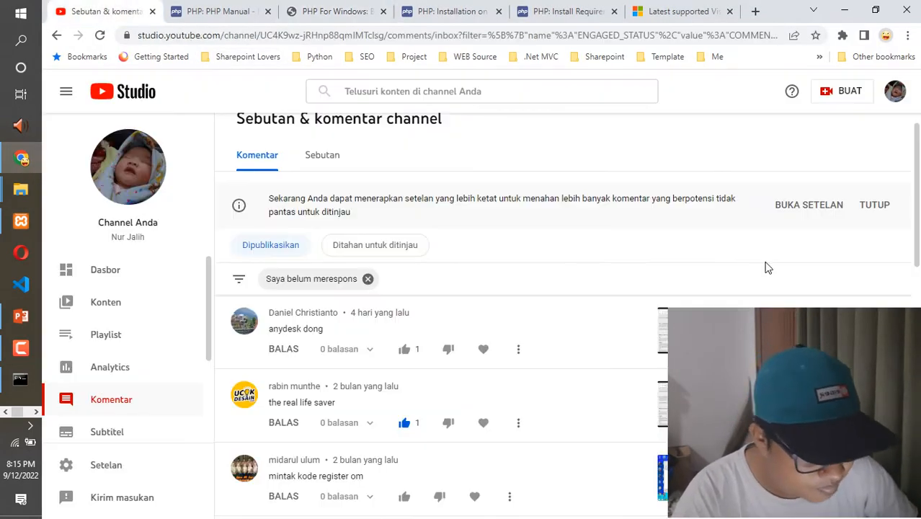
scroll(910, 266, down, 5)
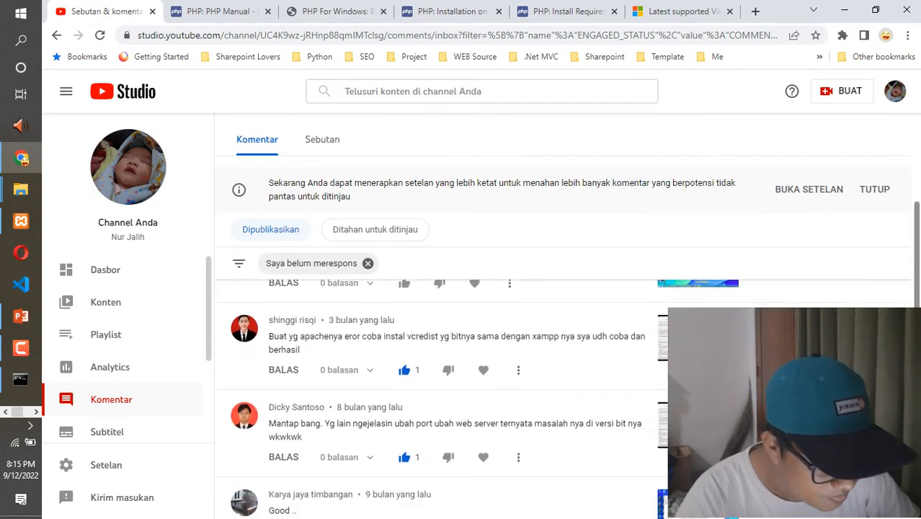
scroll(919, 284, up, 5)
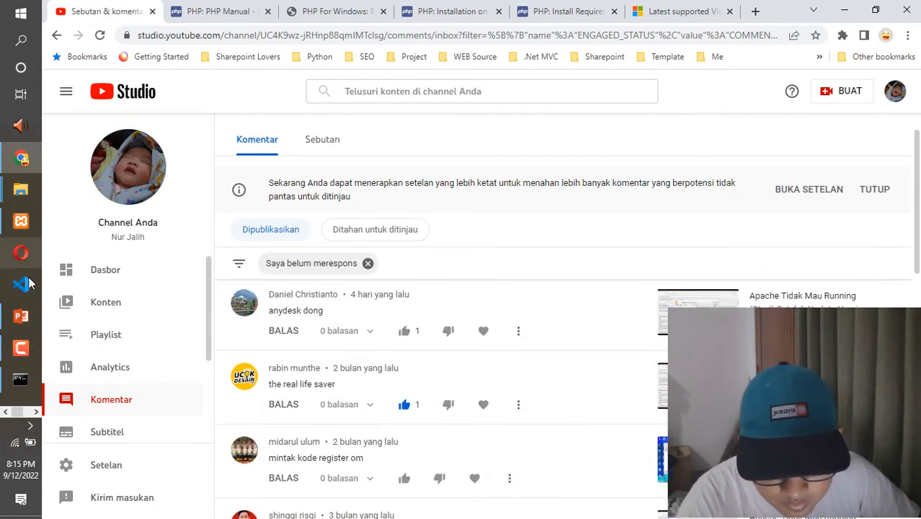
click(103, 304)
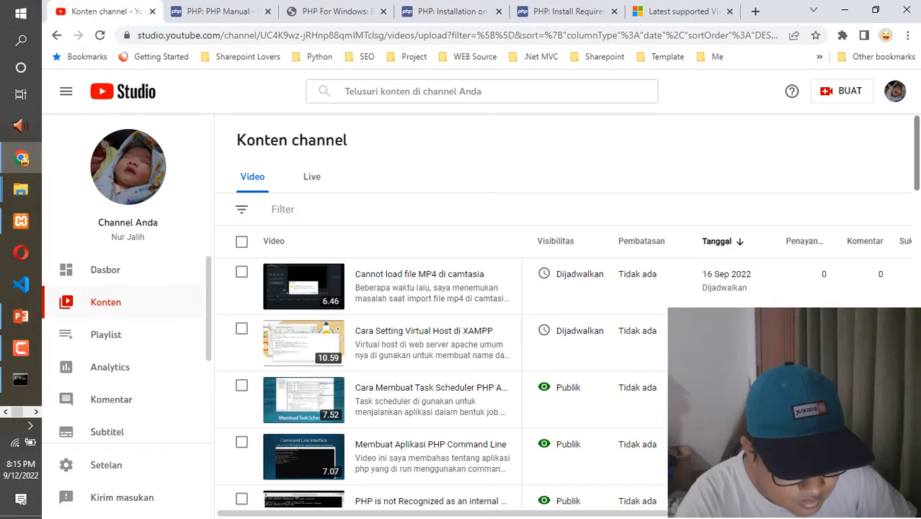
scroll(908, 182, down, 5)
scroll(905, 273, down, 3)
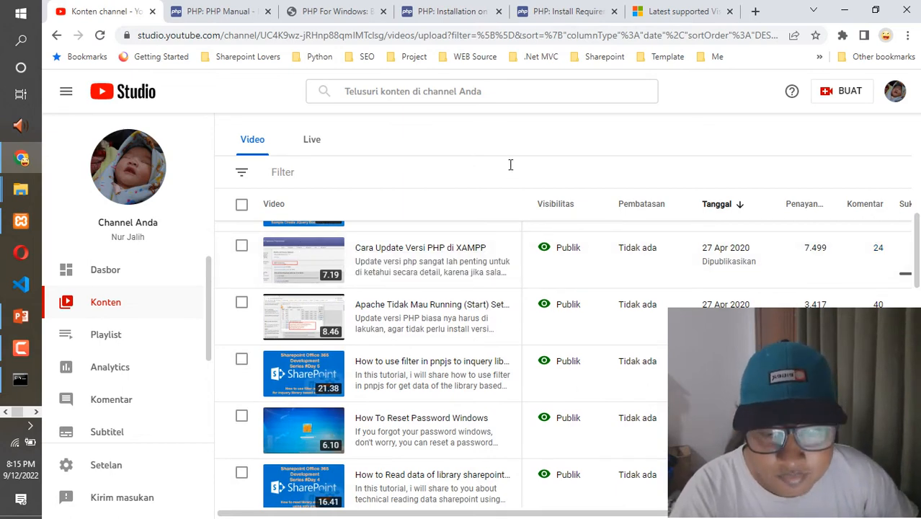
- Open Apache's httpd-xampp.conf from the XAMPP Control Panel and locate the php7ts.dll reference under PHP-Module setup
click(21, 221)
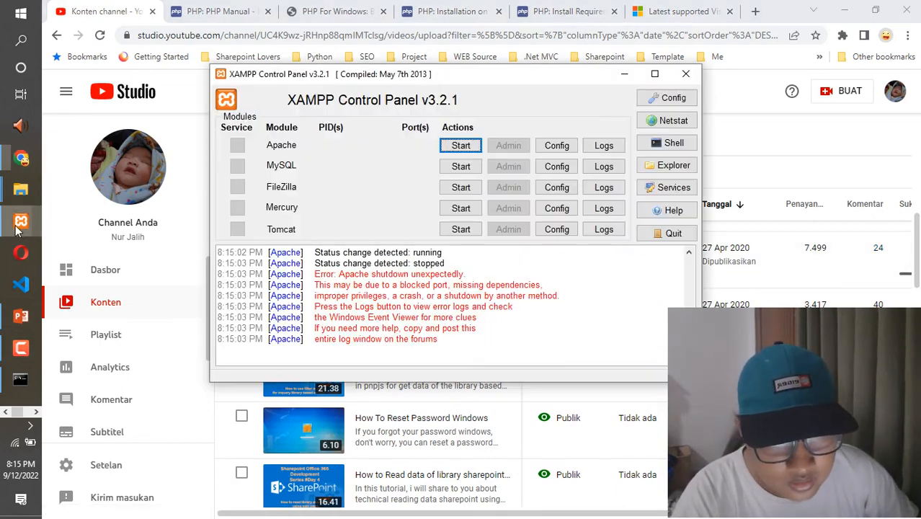
click(560, 147)
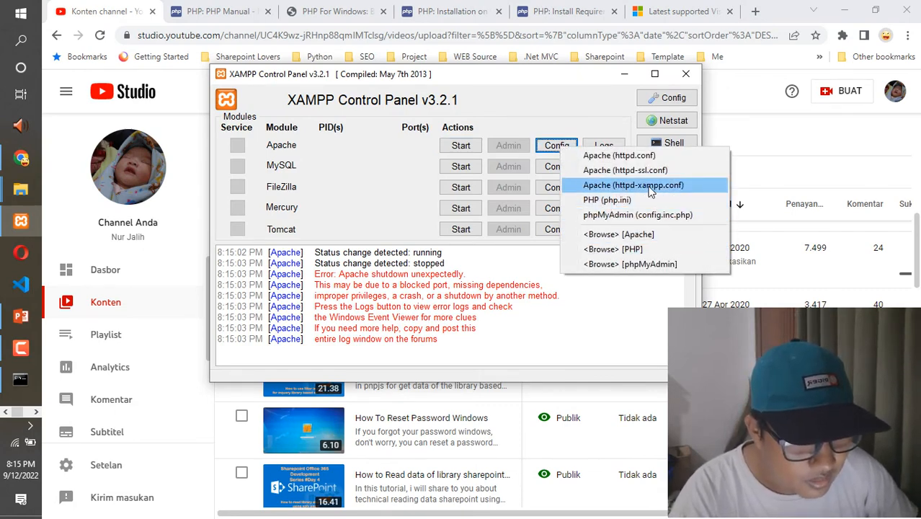
click(683, 186)
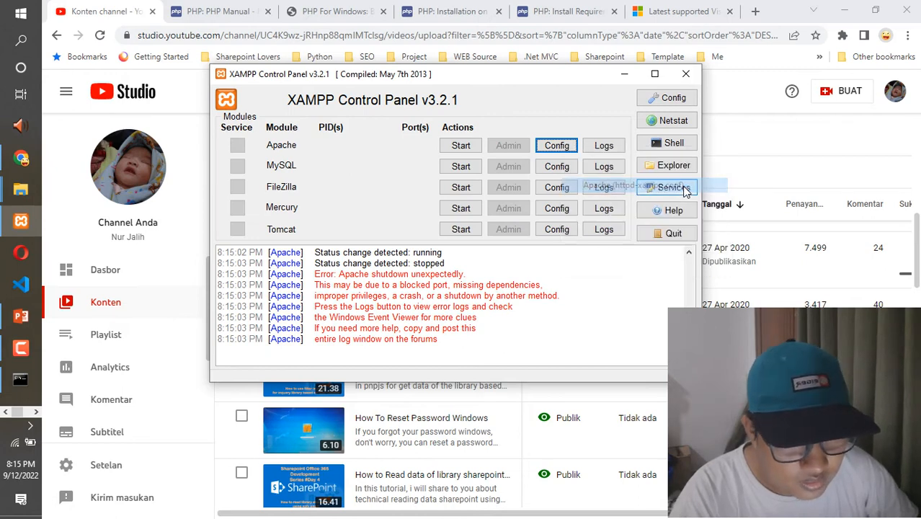
drag(853, 113, 852, 120)
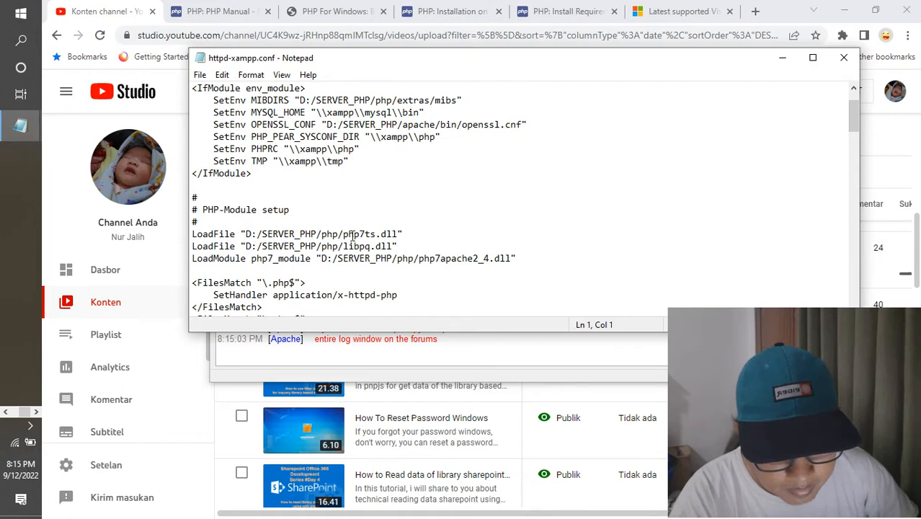
drag(343, 235, 371, 236)
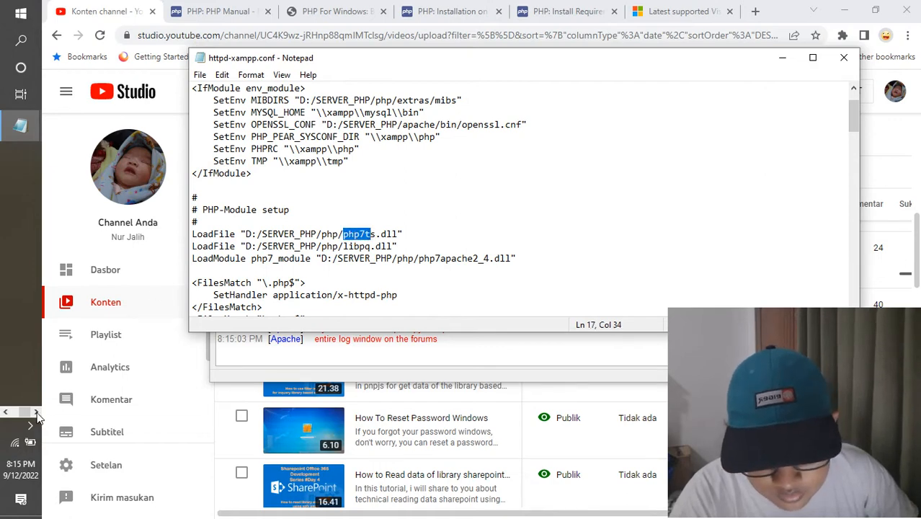
- Switch to File Explorer, open the php folder in SERVER_PHP, and look for the PHP 8 DLL file names
click(6, 412)
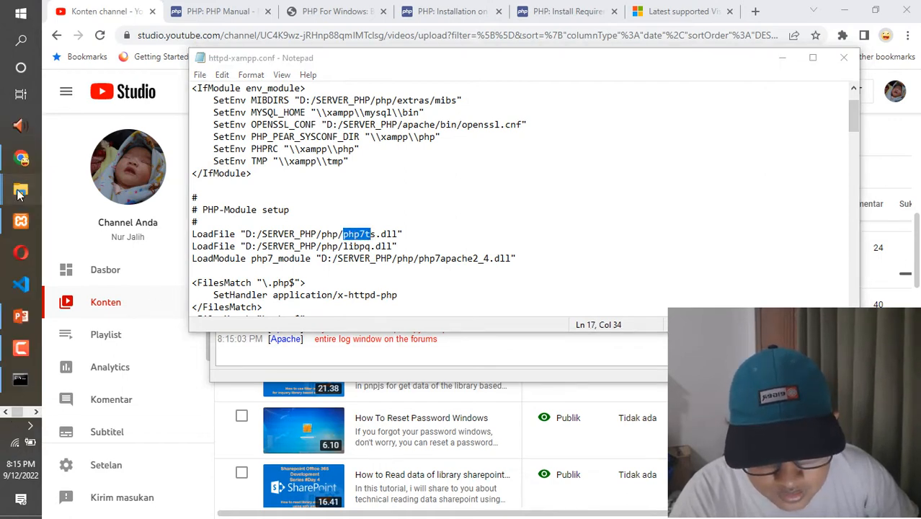
mouse_move(20, 189)
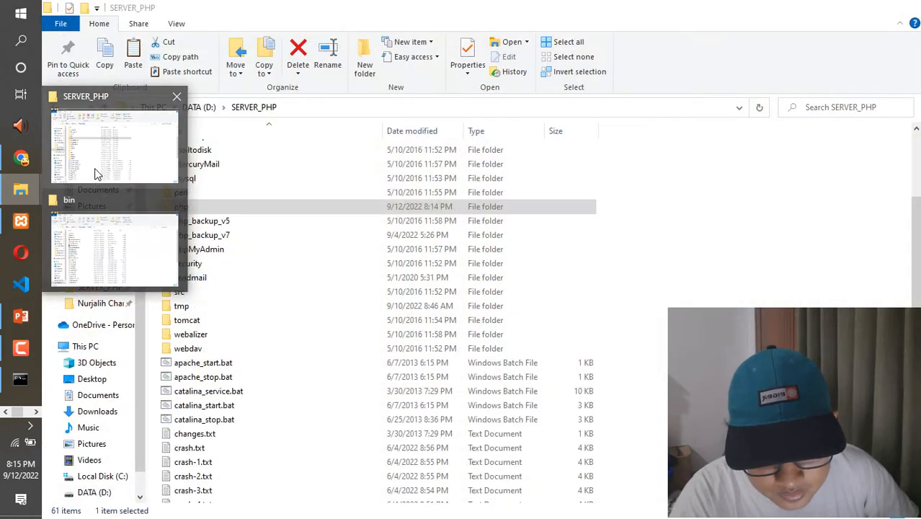
click(98, 174)
click(180, 207)
double_click(255, 205)
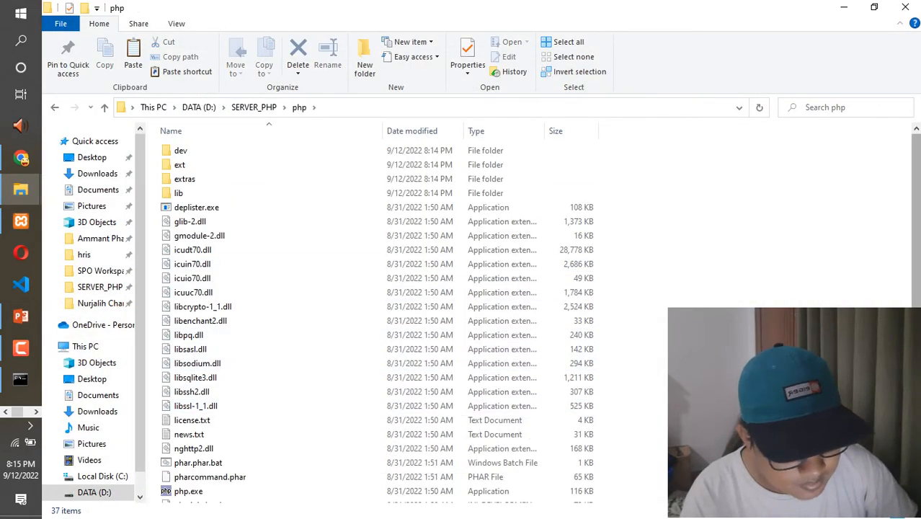
scroll(303, 389, down, 4)
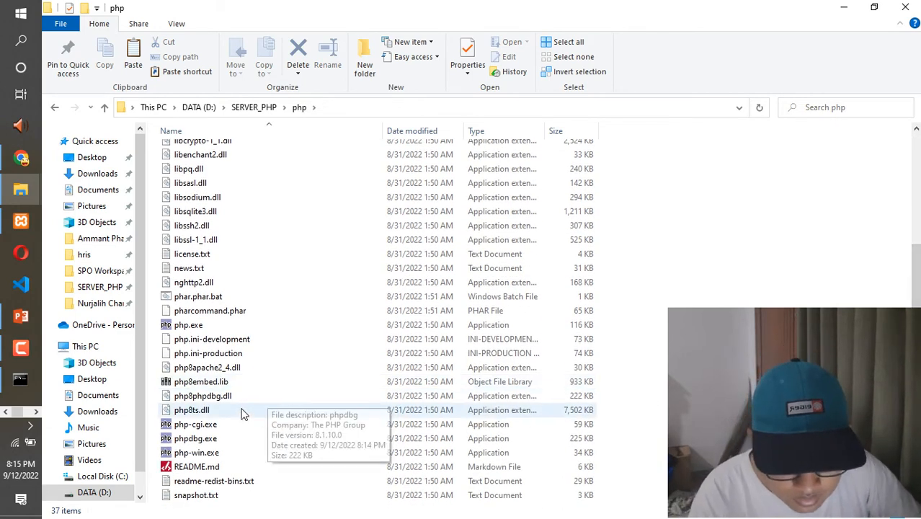
- Close both readme_en.txt windows and change php7ts.dll to php8ts.dll in the first LoadFile line of httpd-xampp.conf
key(alt+Tab)
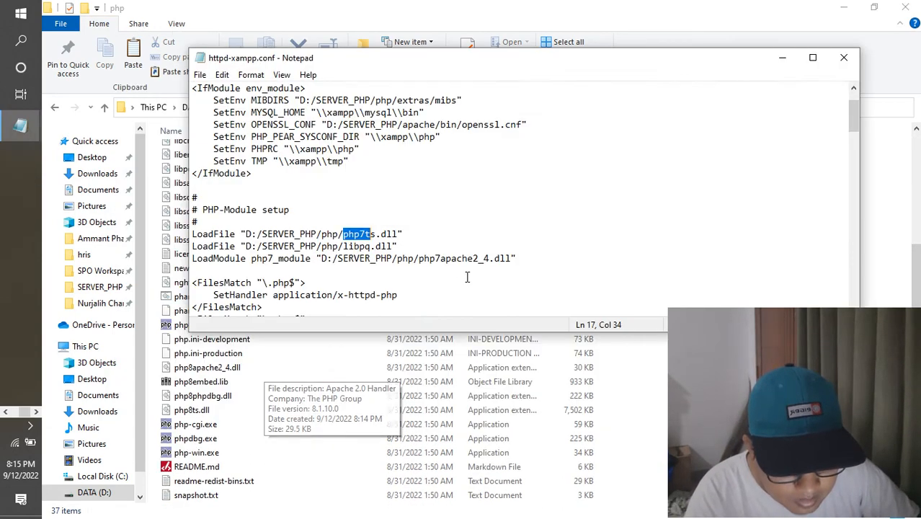
click(364, 234)
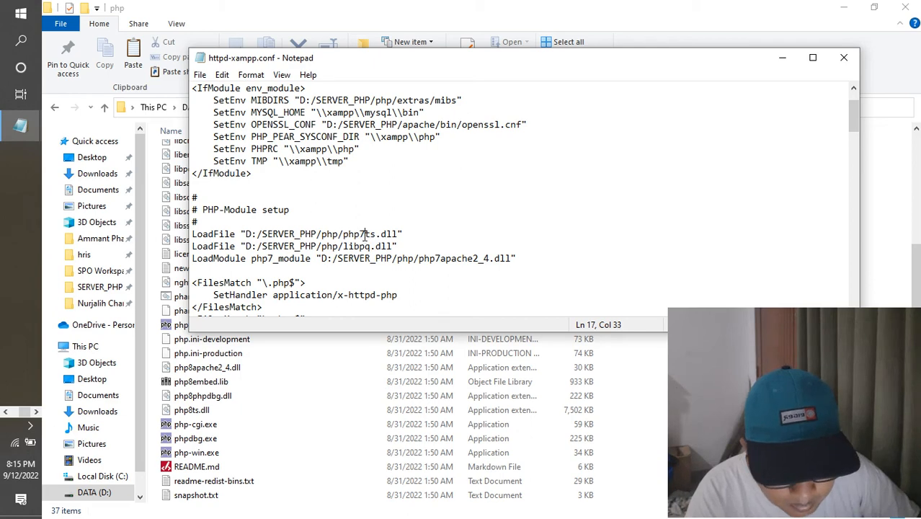
click(206, 410)
key(alt+Tab)
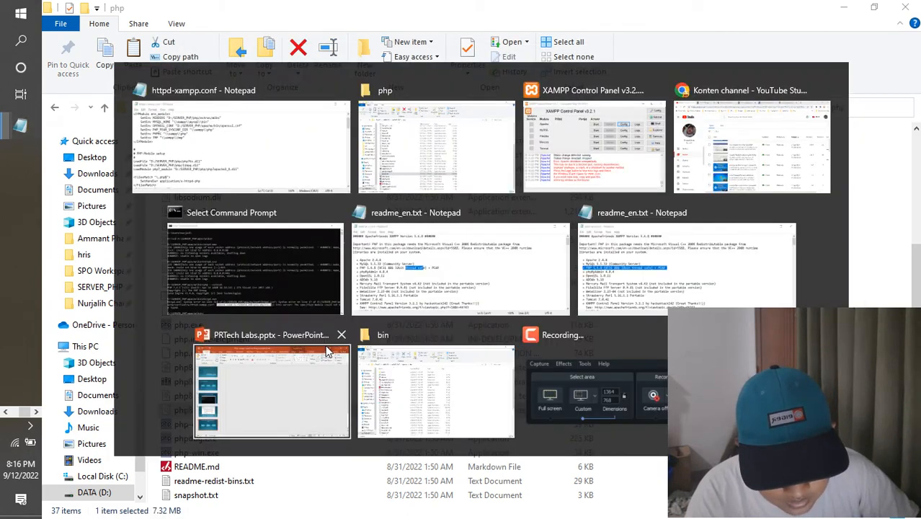
click(36, 413)
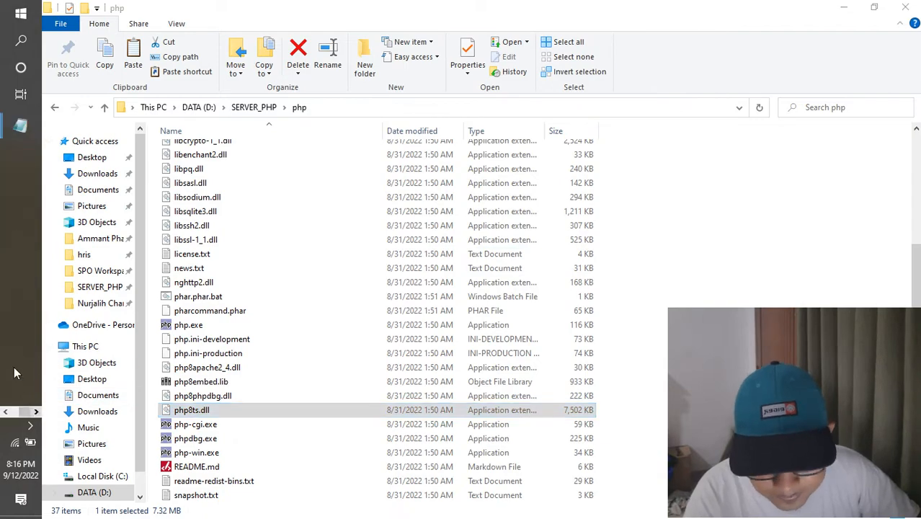
mouse_move(21, 128)
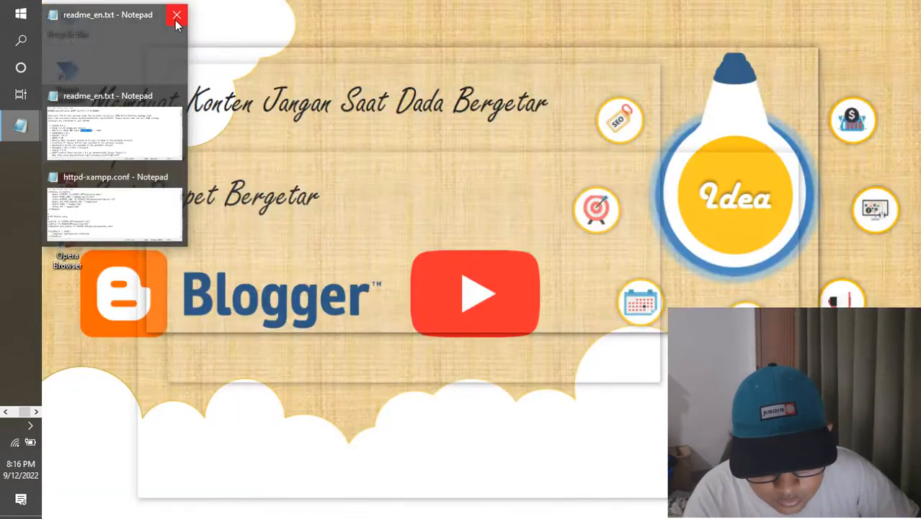
click(177, 14)
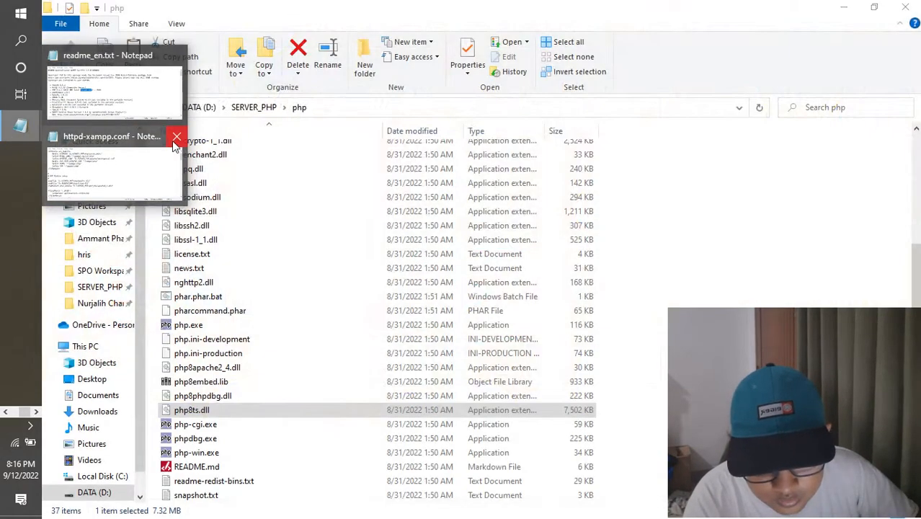
click(177, 56)
click(154, 131)
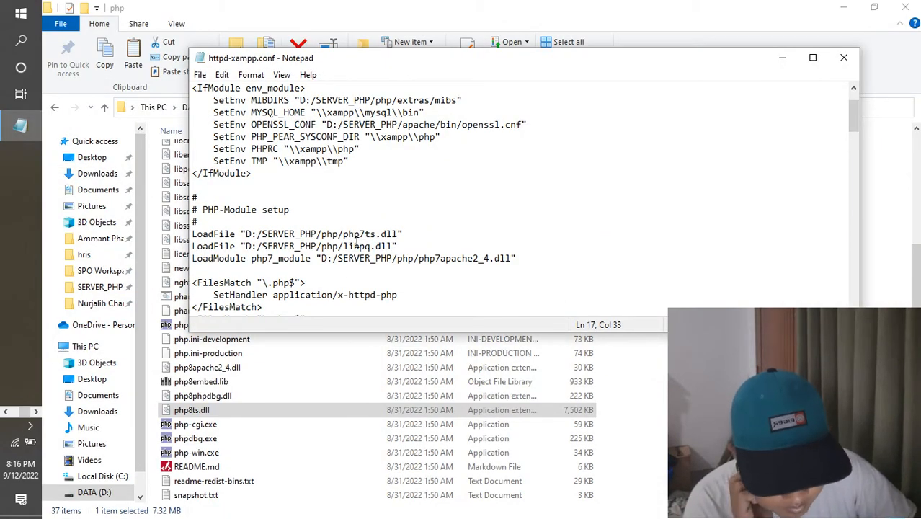
key(BackSpace)
text(8)
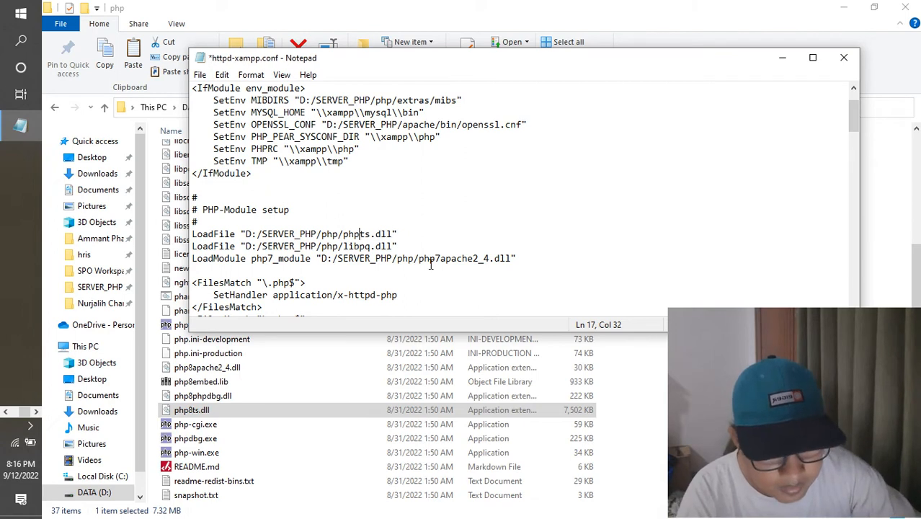
- Change the module name php7_module to php_module in the LoadModule line under PHP-Module setup
key(Down)
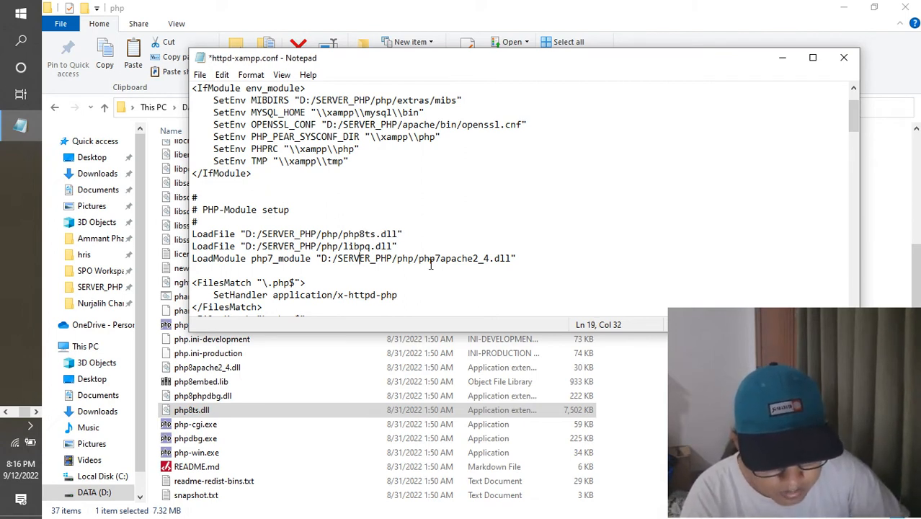
key(Left)
key(Left)
key(Left)
key(Left)
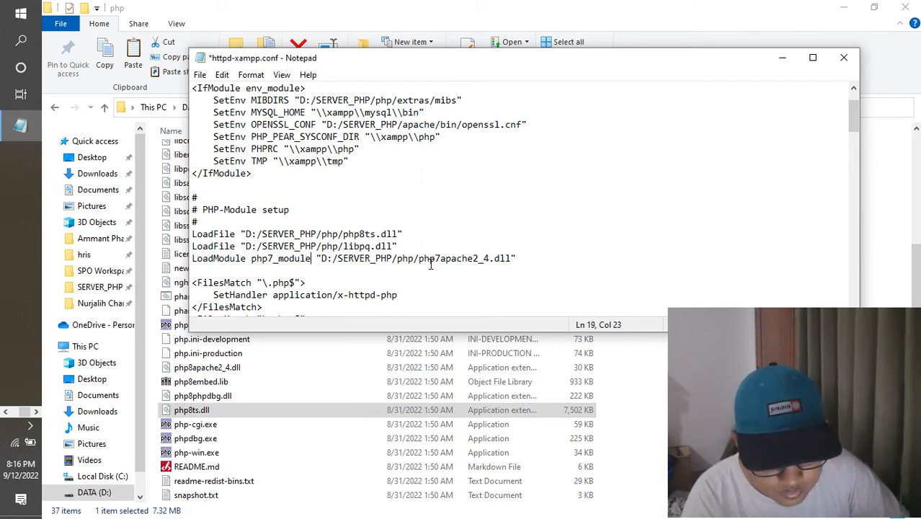
key(shift+Left)
key(shift+Left)
key(shift+Left)
key(shift+Left)
key(shift+Left)
key(shift+Left)
key(shift+Left)
key(shift+Left)
key(shift+Left)
key(shift+Right)
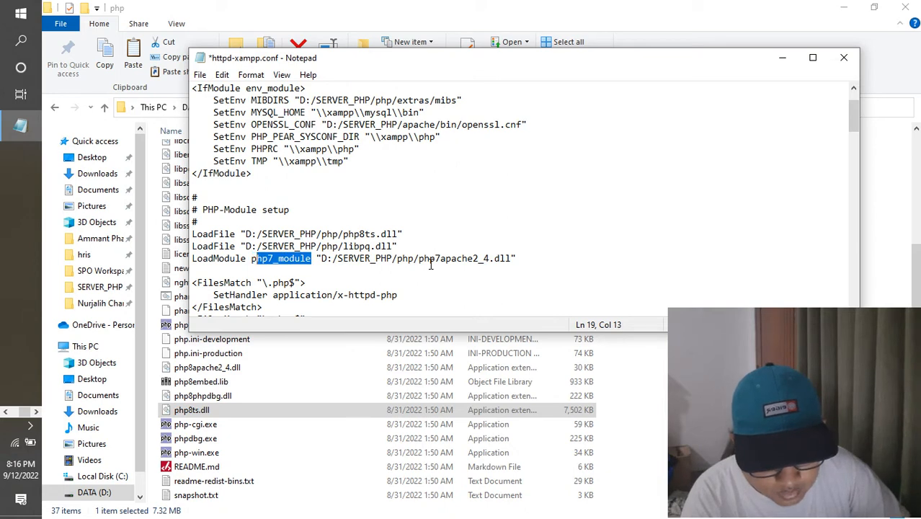
key(Right)
key(Left)
key(Left)
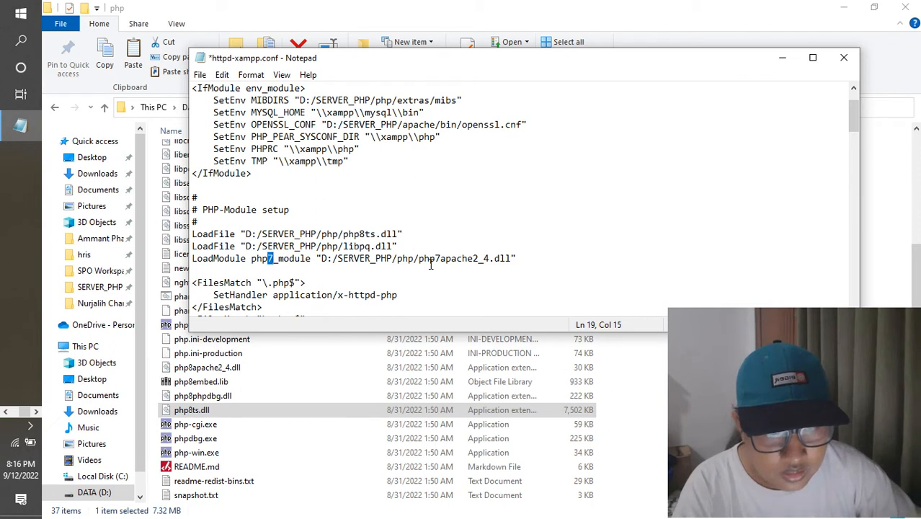
key(BackSpace)
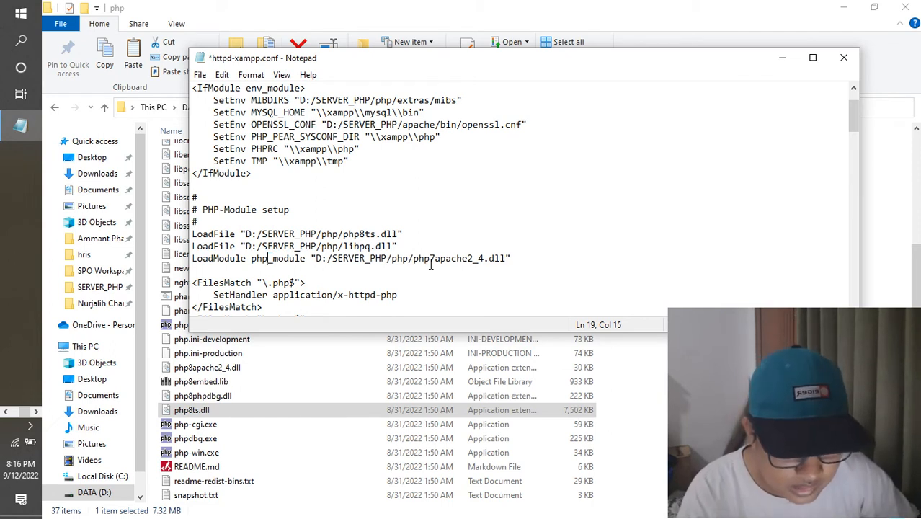
- Change php7apache2_4.dll to php8apache2_4.dll in the path of the LoadModule line
key(shift+Right)
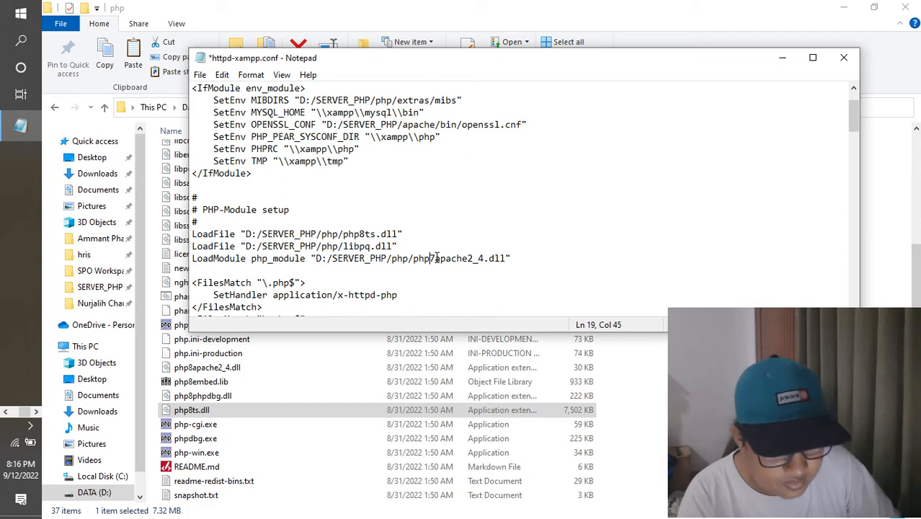
key(Delete)
text(8)
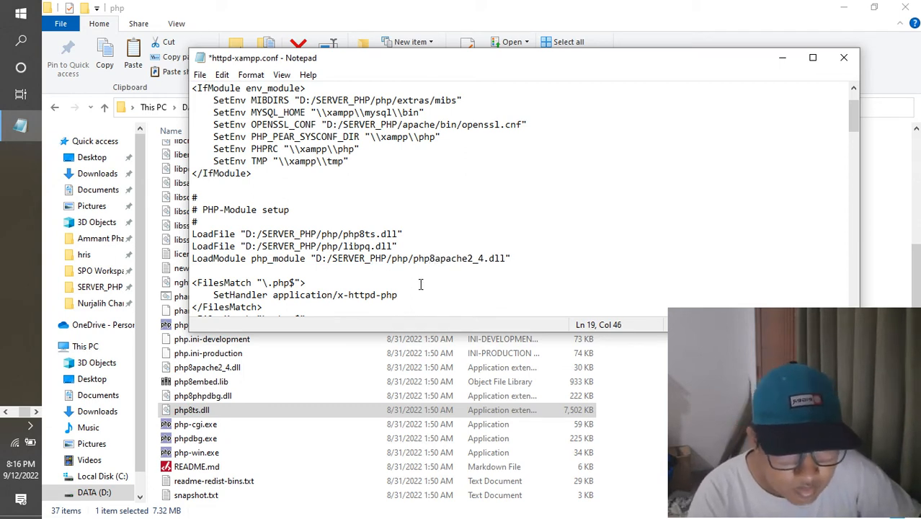
- Replace all occurrences of php7_module with php_module throughout httpd-xampp.conf
drag(308, 258, 251, 259)
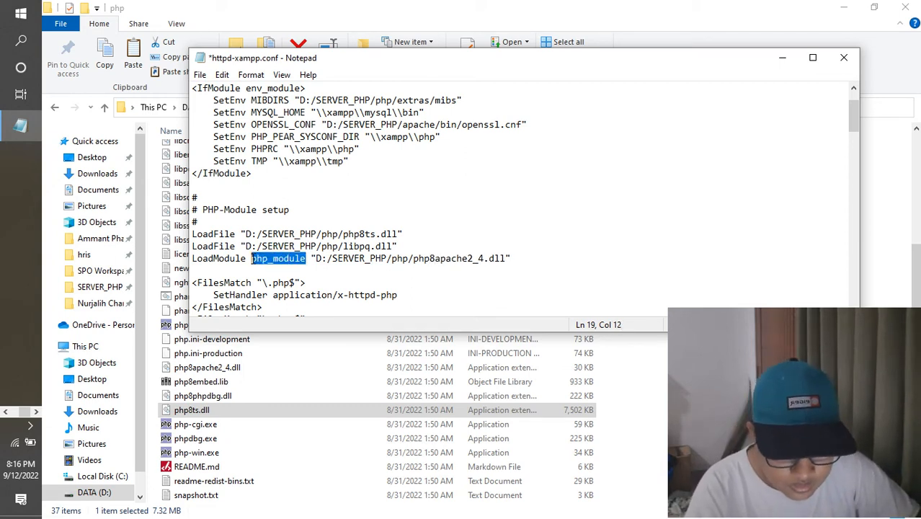
key(ctrl+h)
click(335, 185)
click(304, 165)
text(7_module)
click(346, 187)
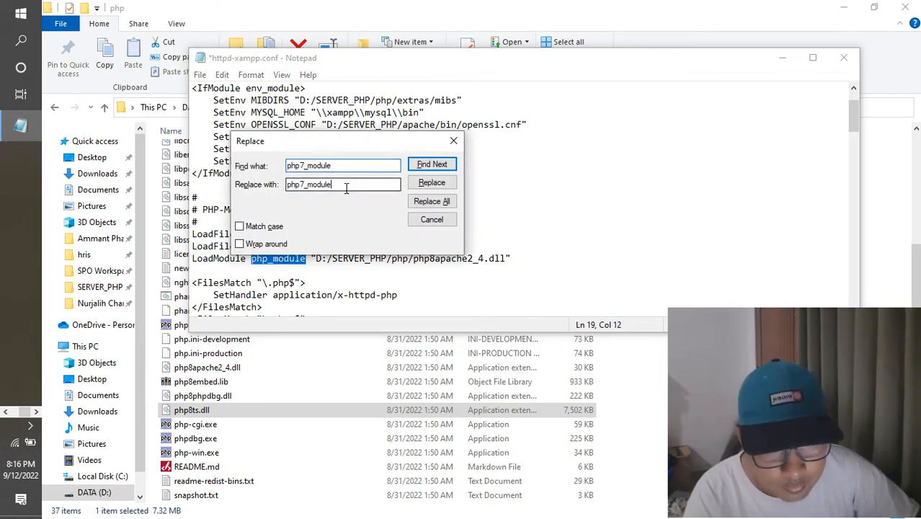
click(303, 185)
key(BackSpace)
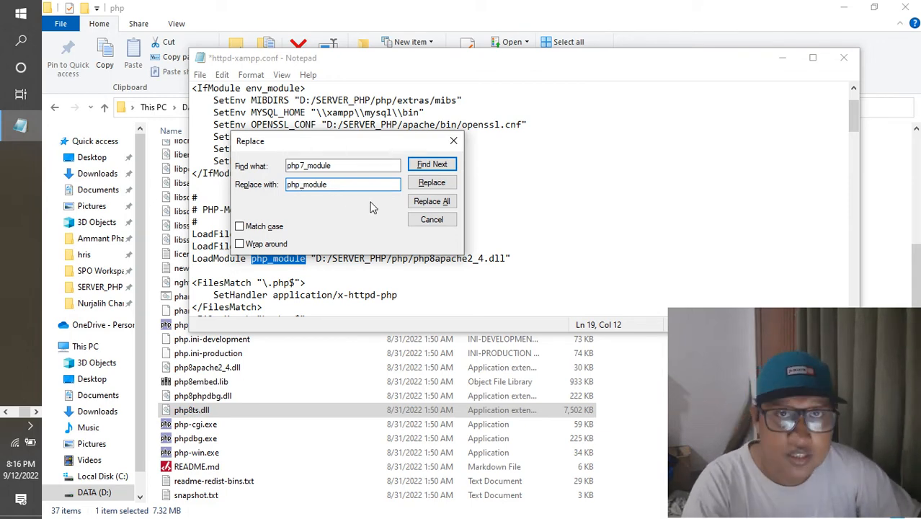
click(431, 203)
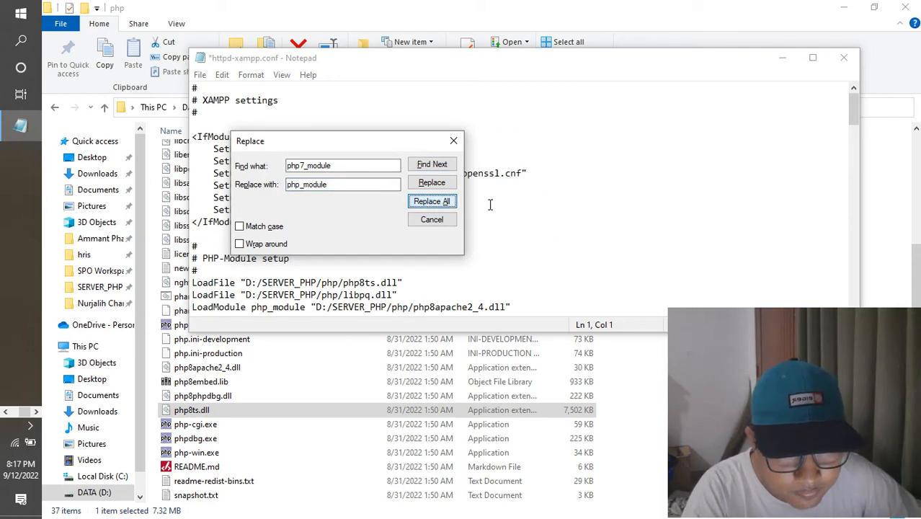
click(453, 142)
- Look through the rest of httpd-xampp.conf down to its end and save the file
drag(853, 111, 846, 253)
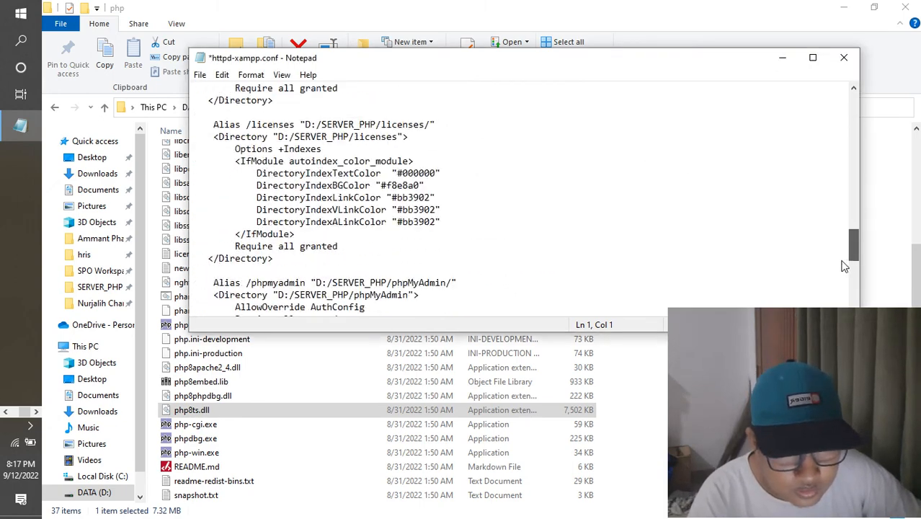
scroll(574, 215, down, 10)
key(ctrl+s)
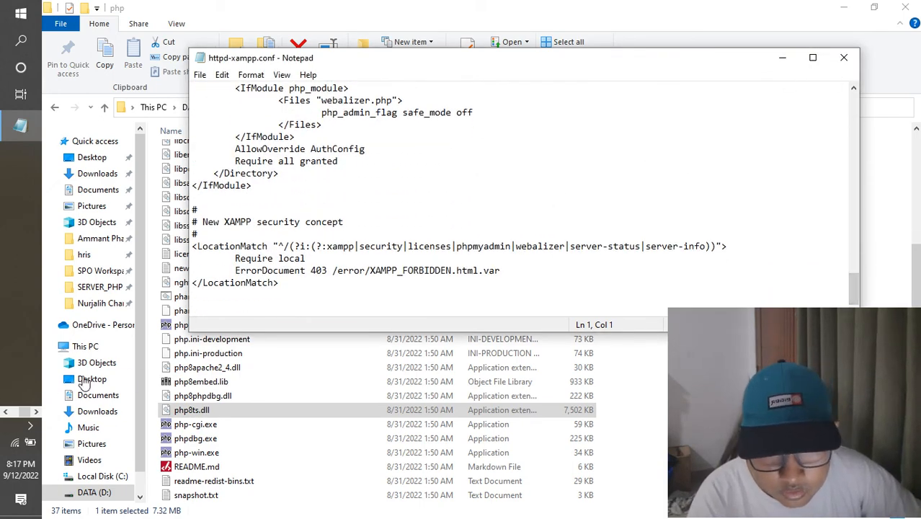
- Switch to the XAMPP Control Panel and start the Apache module
click(6, 412)
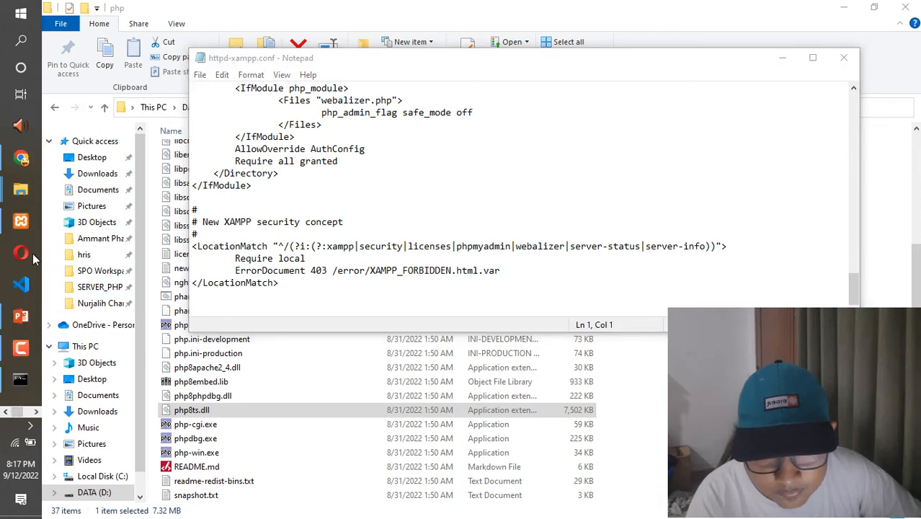
click(20, 220)
click(461, 146)
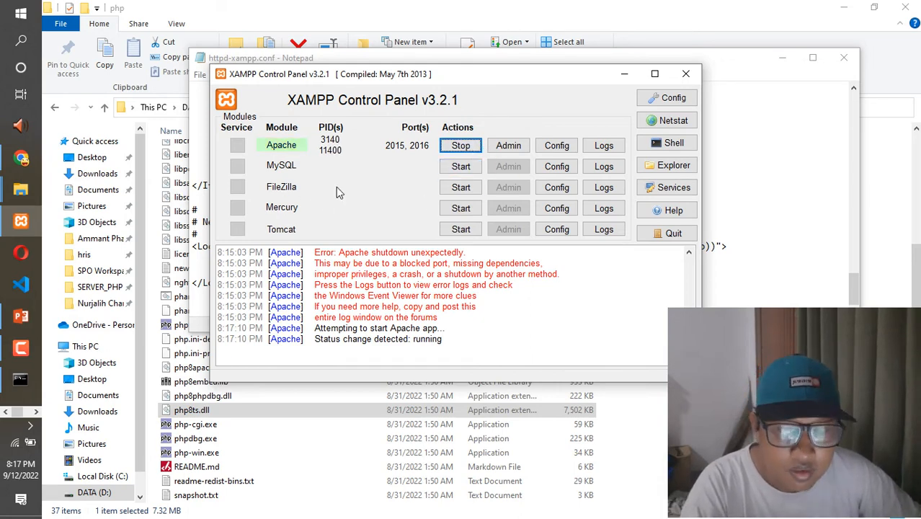
- Switch to Chrome, show the XAMPP welcome page at localhost:2016/xampp/ and examine the error text in its header
click(20, 157)
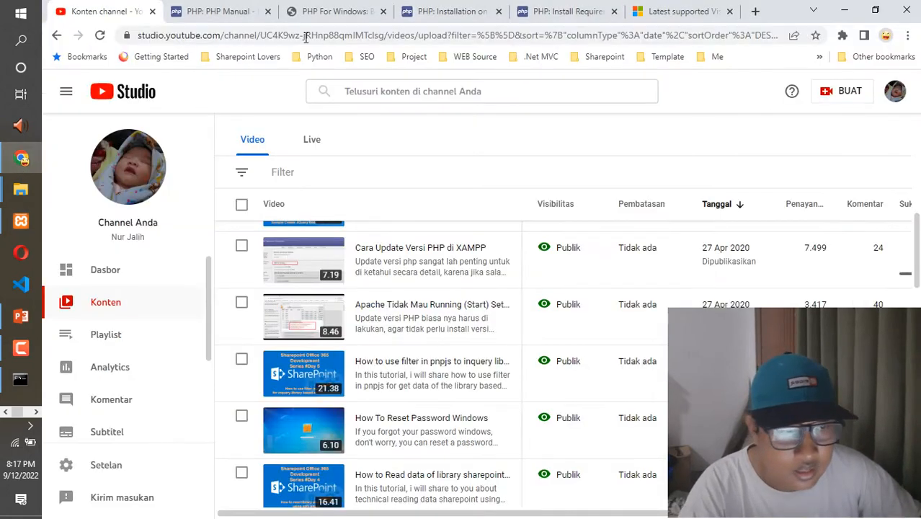
click(681, 11)
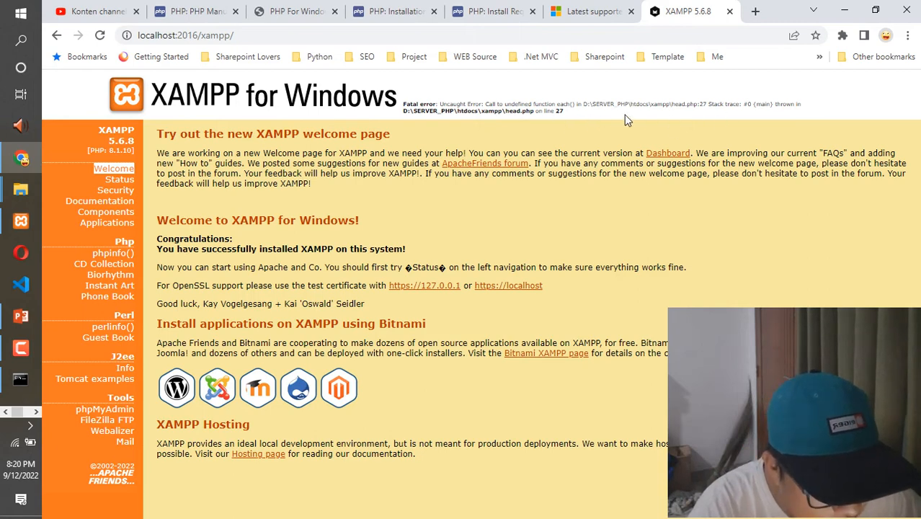
drag(566, 111, 404, 106)
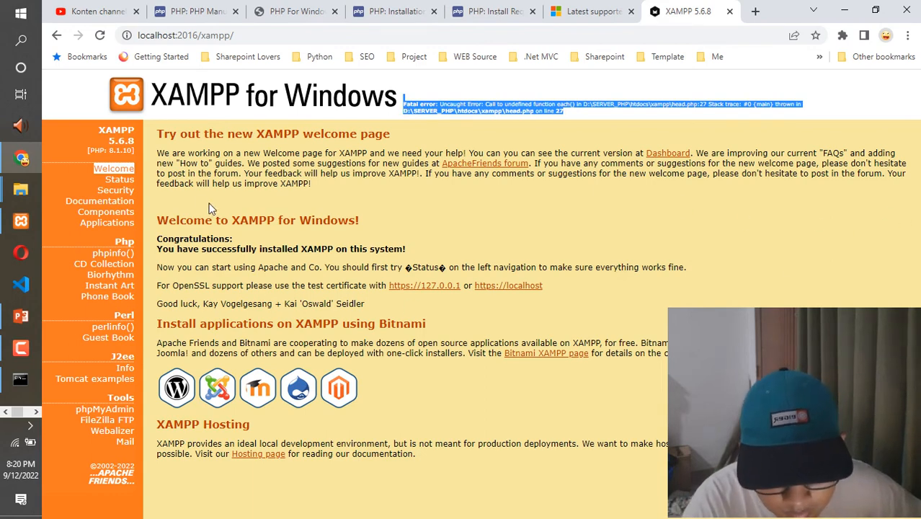
- Open the phpinfo() page from the XAMPP welcome page and check the PHP version heading
click(108, 253)
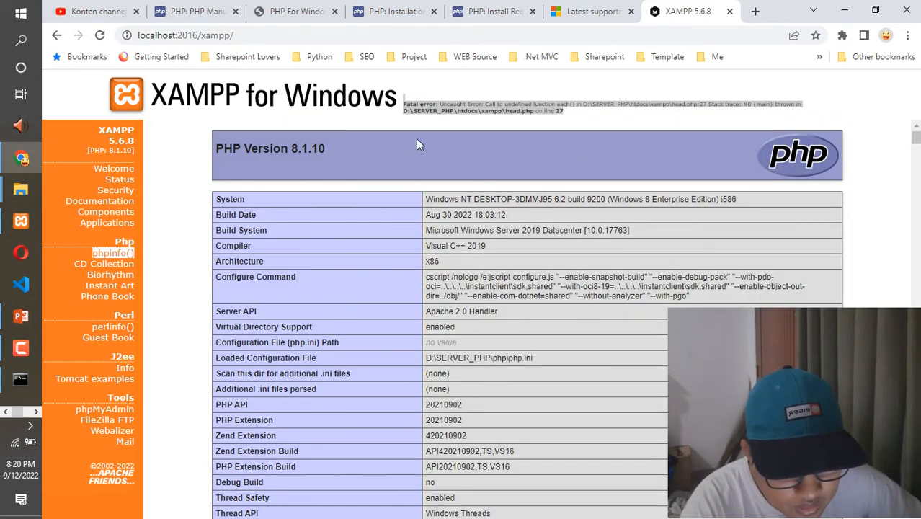
click(406, 103)
drag(246, 147, 339, 152)
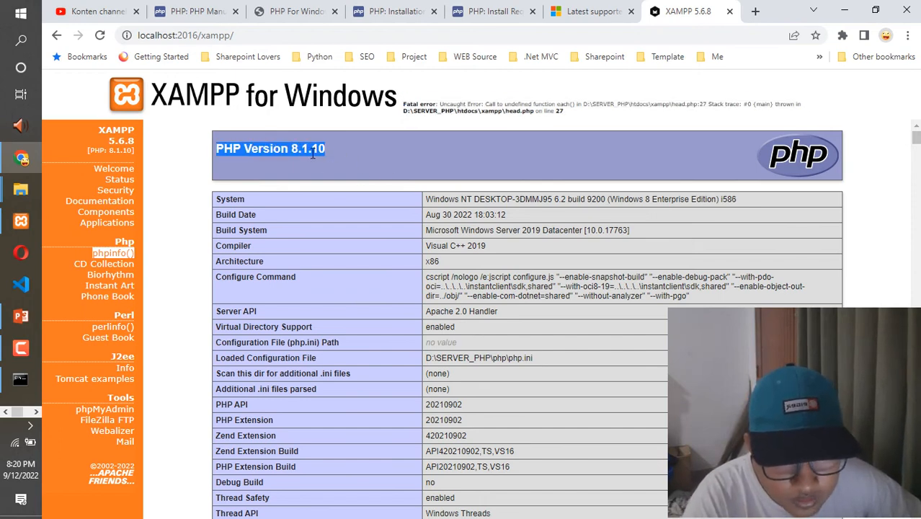
click(306, 151)
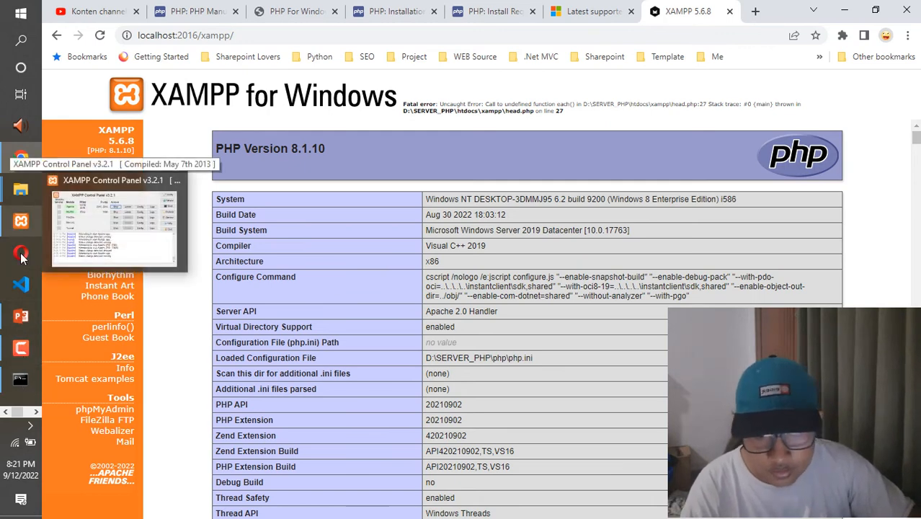
- Switch to the PRTech Labs.pptx presentation in PowerPoint and view the slide on Apache not starting in XAMPP
click(21, 347)
click(15, 322)
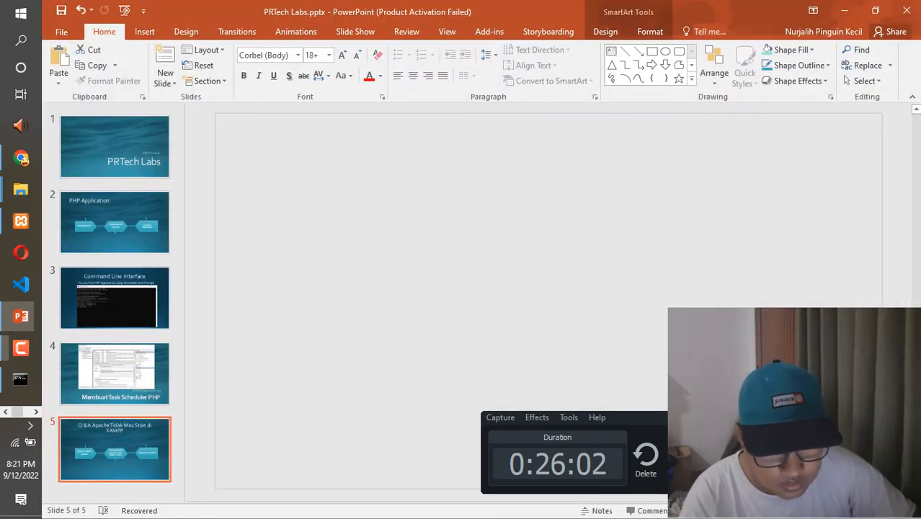
click(21, 348)
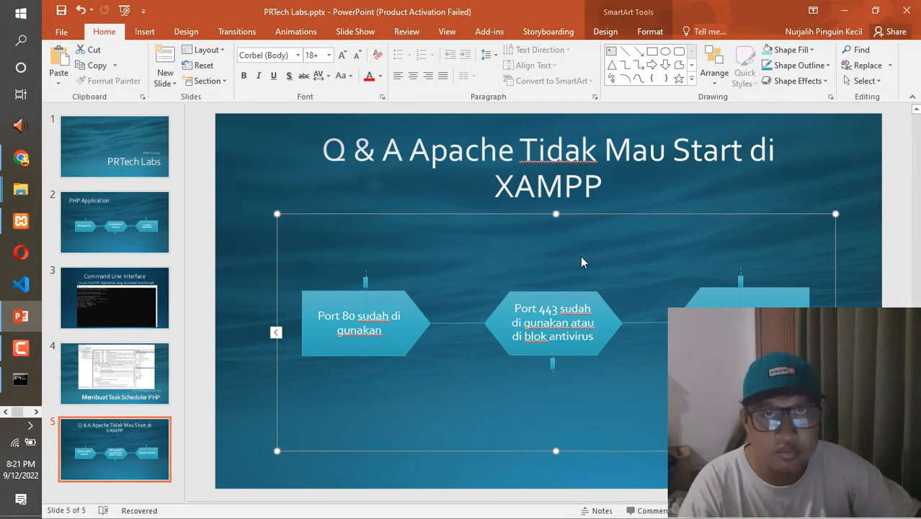